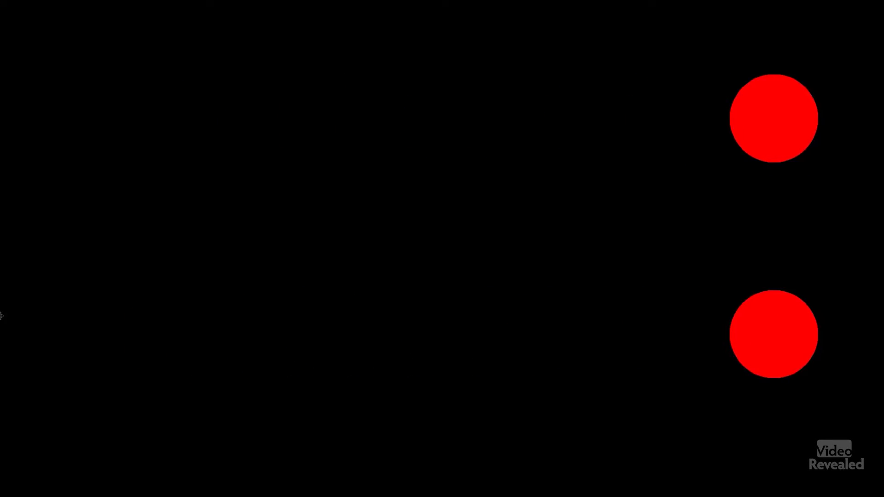
Open the first graphic clip's effect controls at 00;00;00;22 and select each circle in turn to view its motion path.
key(Escape)
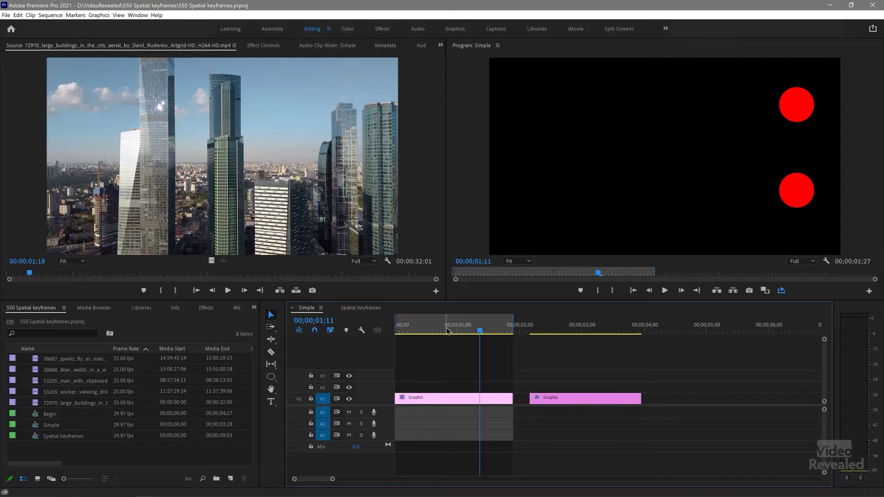
click(441, 327)
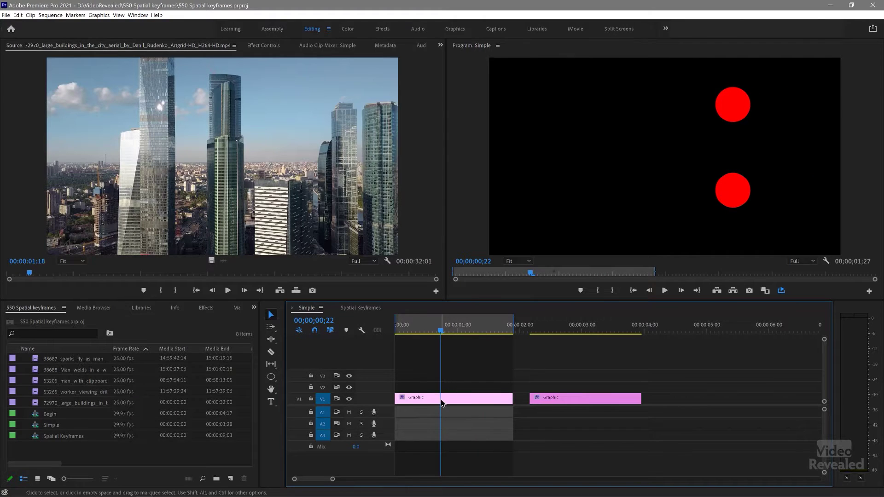
click(263, 45)
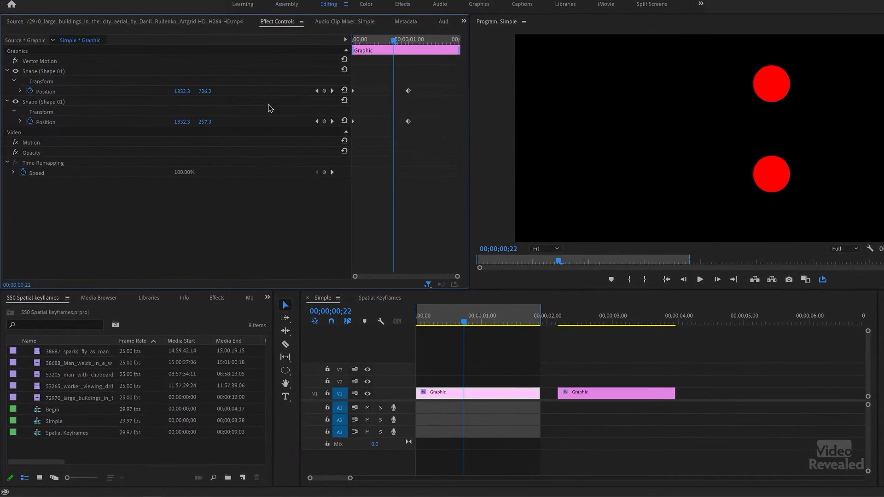
click(59, 75)
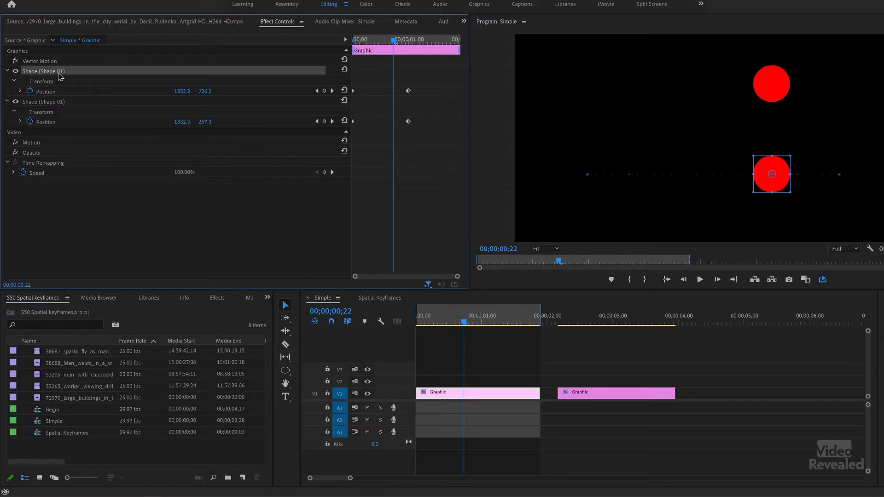
click(51, 103)
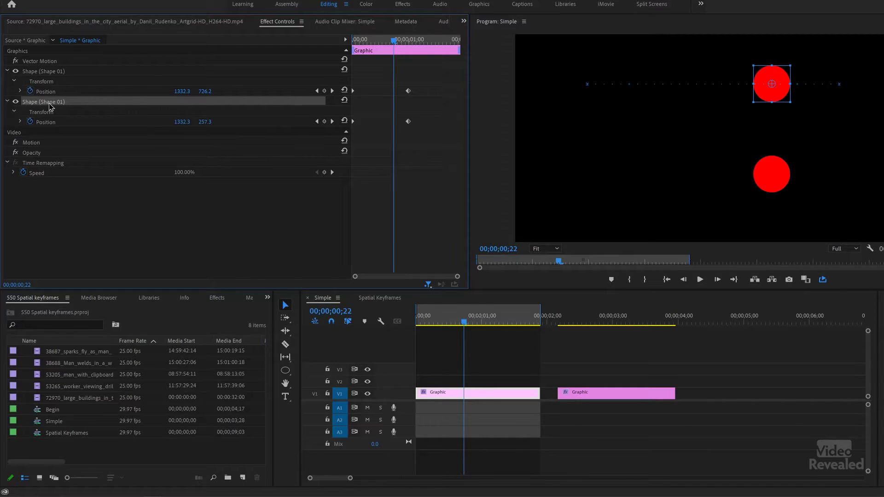
click(50, 75)
click(50, 103)
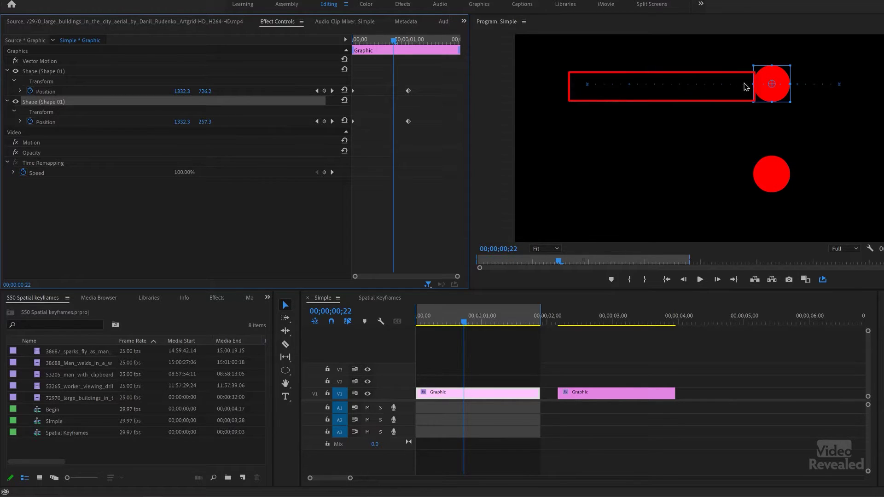
Widen the keyframe area and compare both circles' Position values at their first and second keyframes.
mouse_move(431, 71)
mouse_down()
mouse_move(417, 100)
mouse_move(353, 137)
mouse_up()
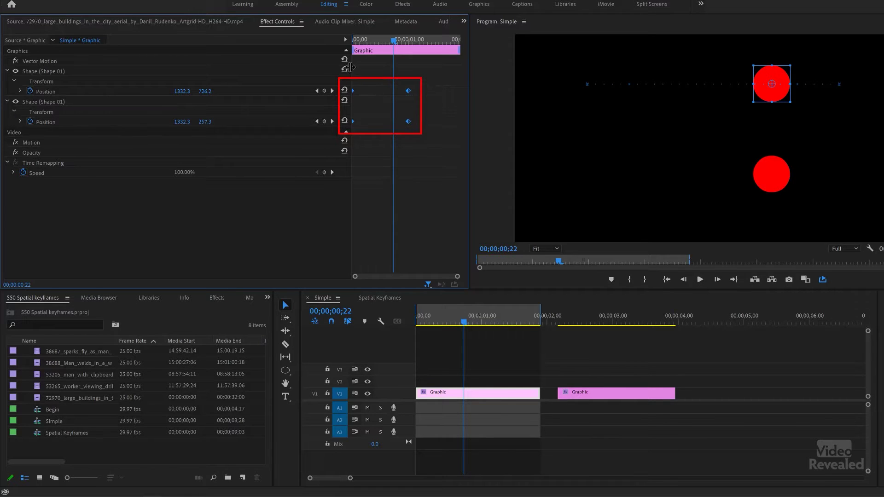
drag(351, 154, 282, 155)
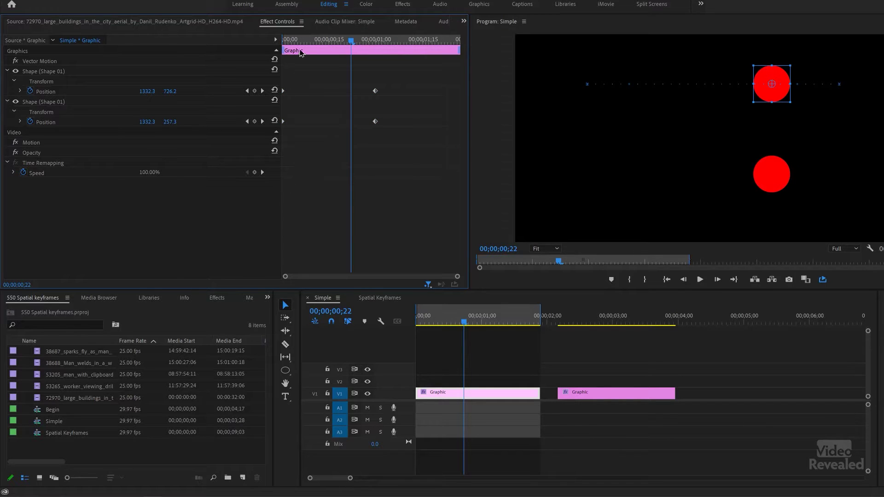
drag(306, 41, 248, 56)
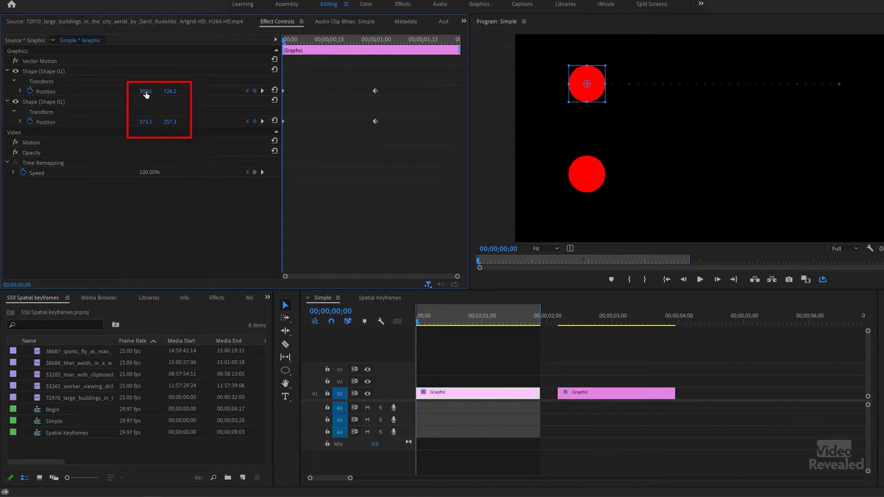
mouse_move(145, 91)
mouse_down()
mouse_move(184, 94)
mouse_move(138, 94)
mouse_move(183, 99)
mouse_up()
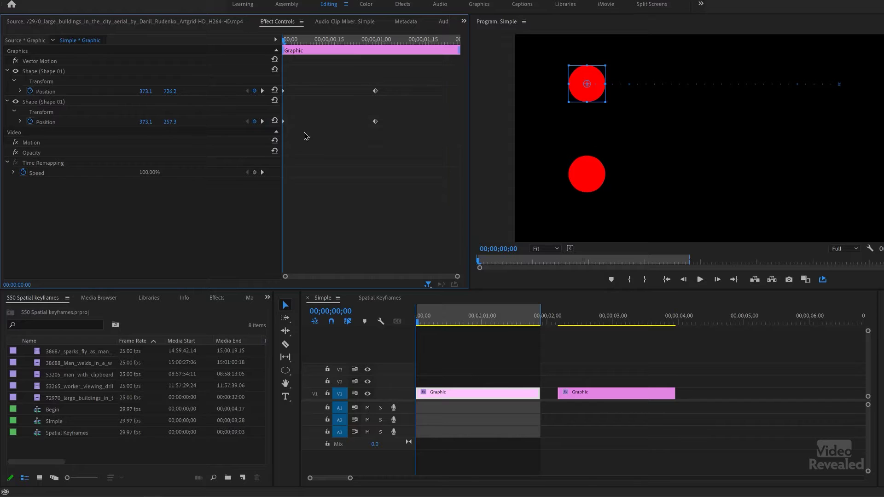
click(261, 91)
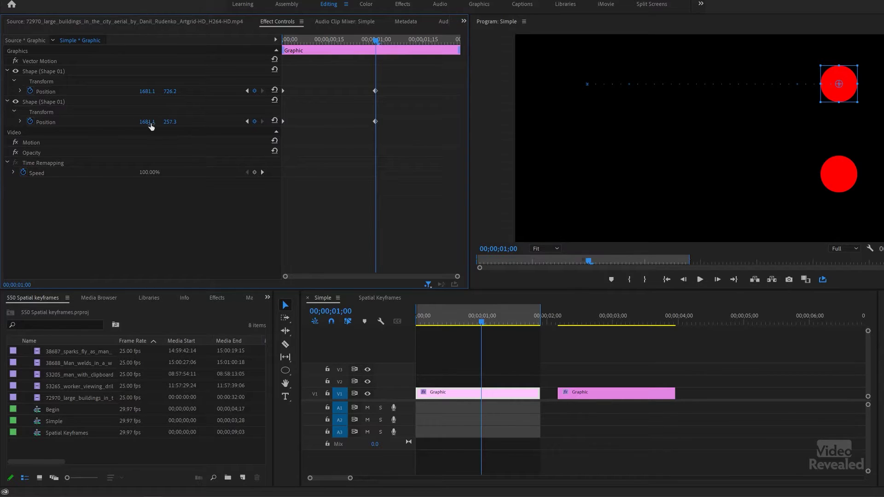
drag(147, 92, 147, 91)
drag(302, 42, 281, 42)
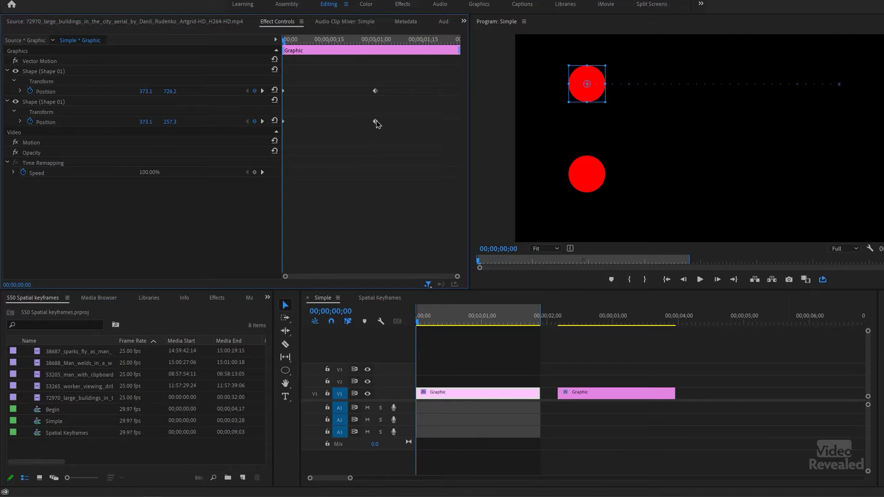
Set the upper circle's second Position keyframe to Ease In temporal interpolation and review the full-screen playback.
right_click(376, 122)
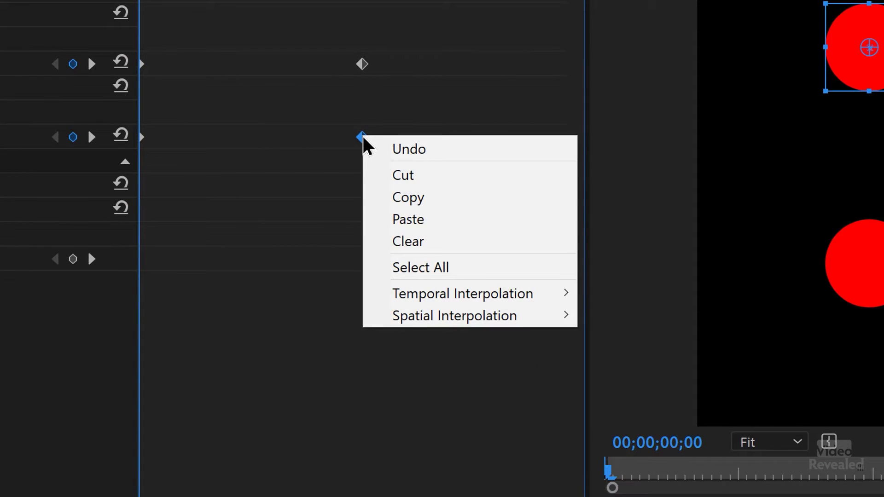
mouse_move(484, 300)
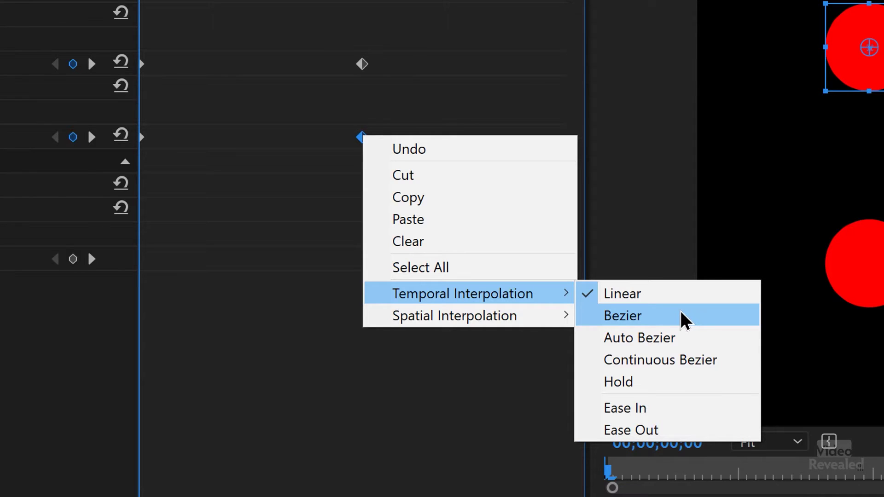
click(664, 416)
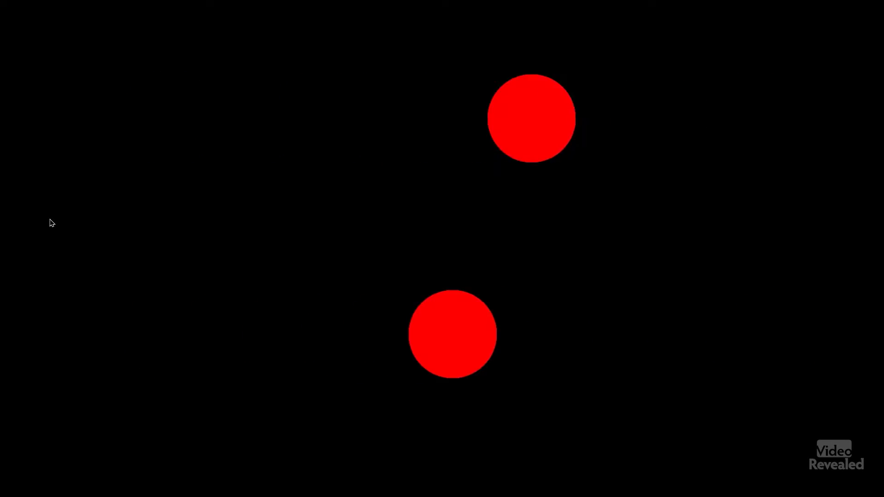
key(Escape)
Set the upper circle's first Position keyframe to Ease Out temporal interpolation and review the full-screen playback.
right_click(268, 140)
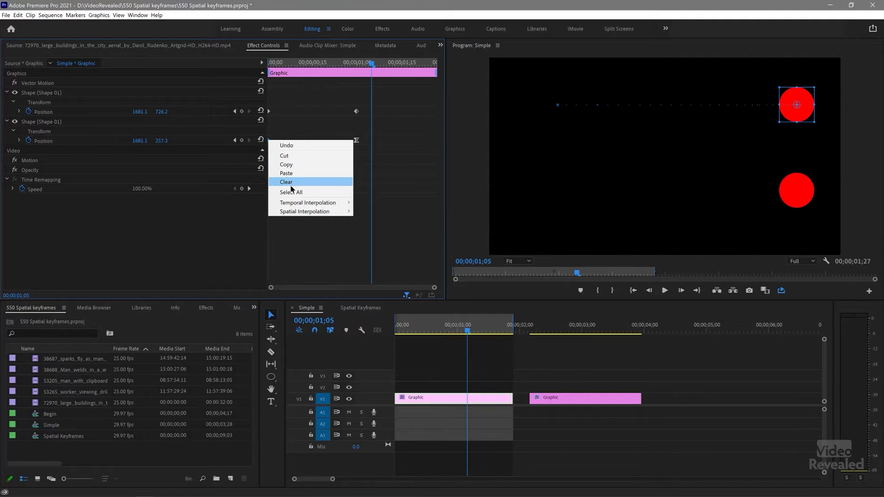
mouse_move(306, 205)
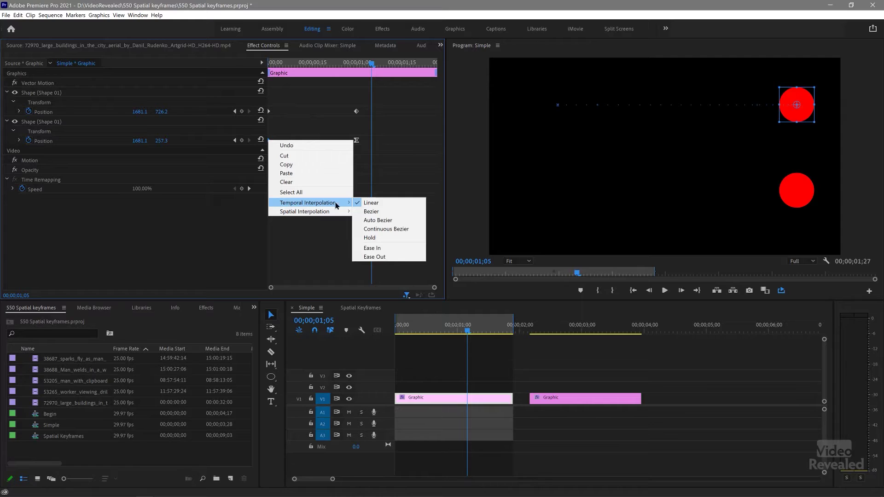
click(368, 256)
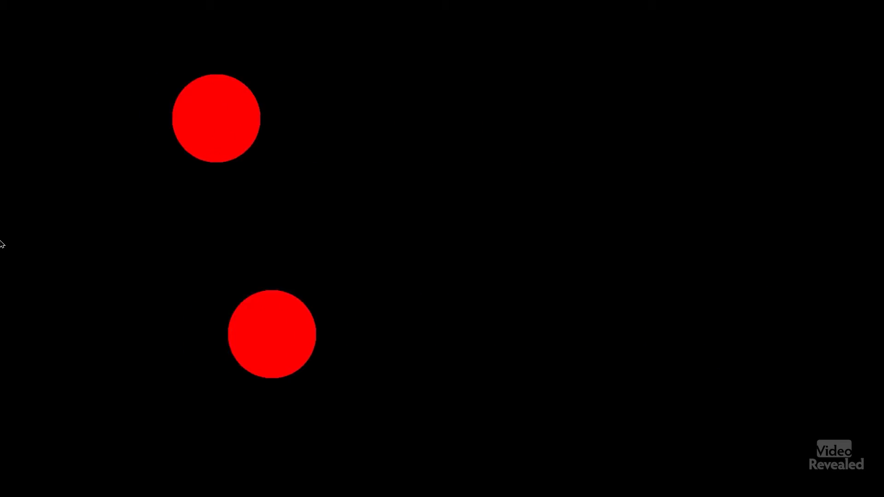
key(Escape)
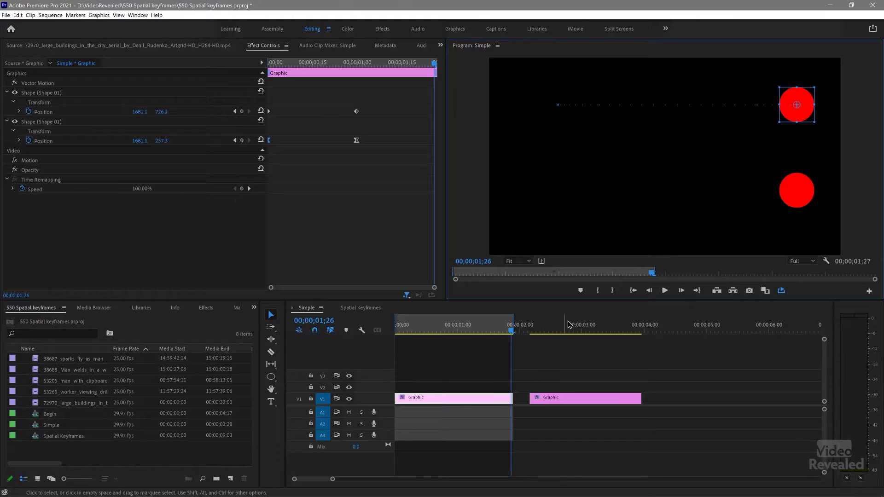
Play the second graphic clip's animation and inspect the temporal interpolation of its Position keyframes.
click(567, 325)
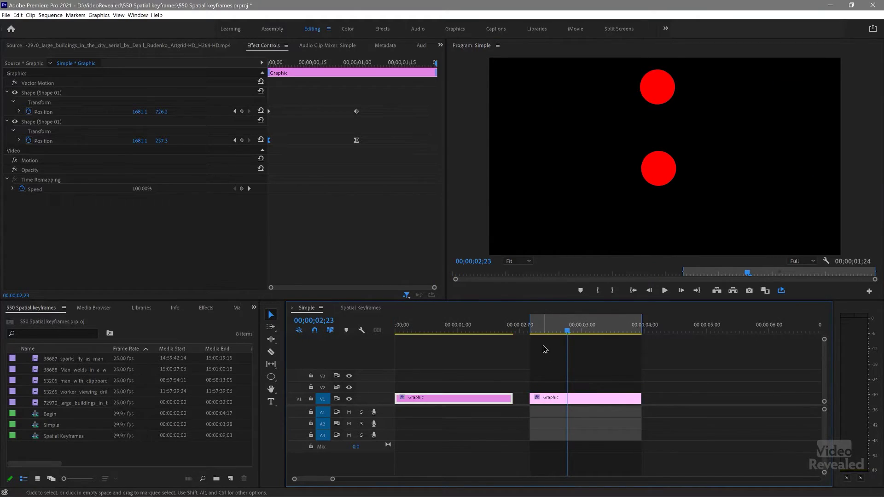
key(space)
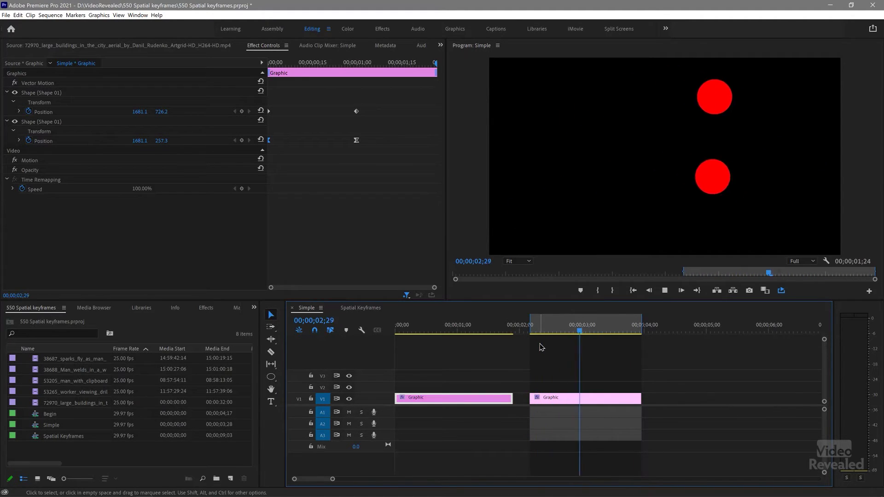
click(494, 347)
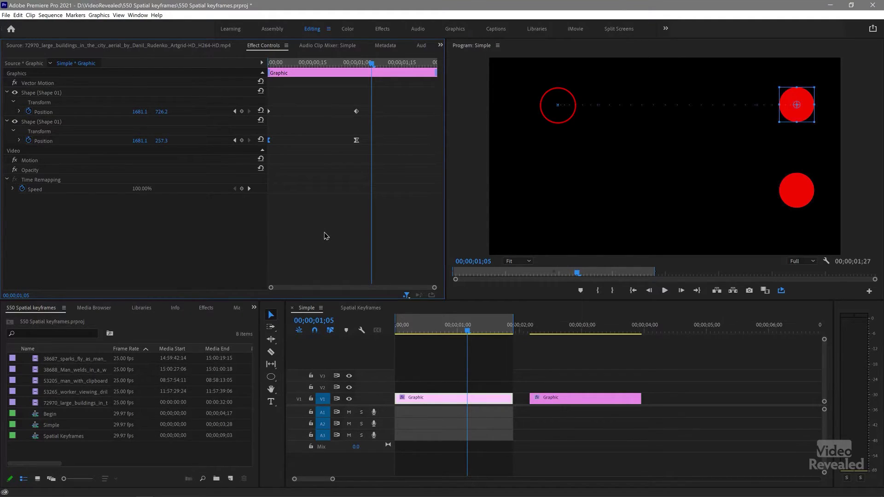
click(576, 390)
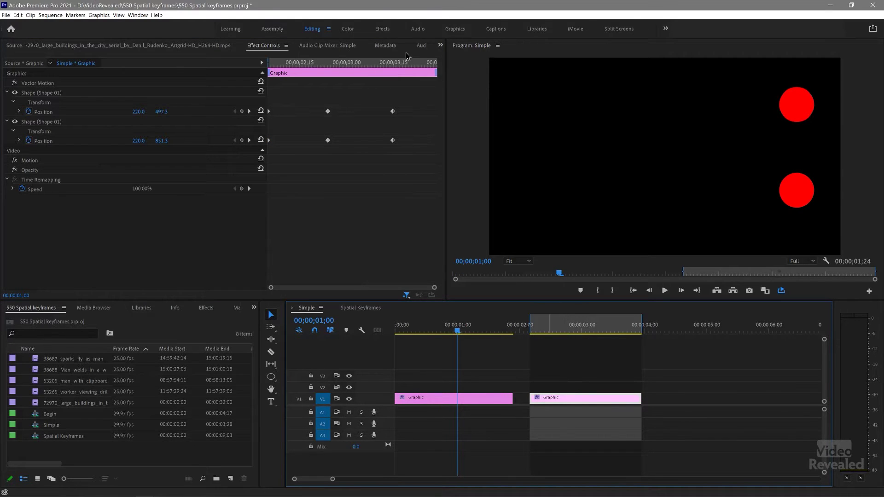
right_click(329, 112)
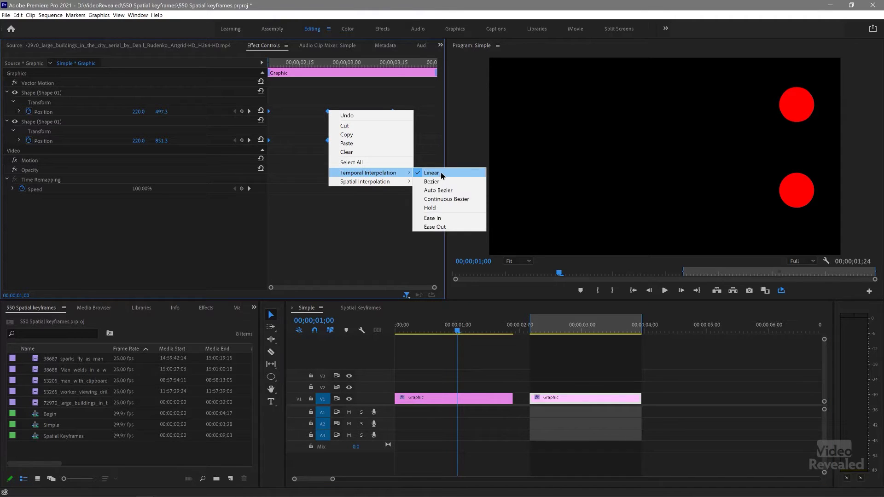
click(327, 221)
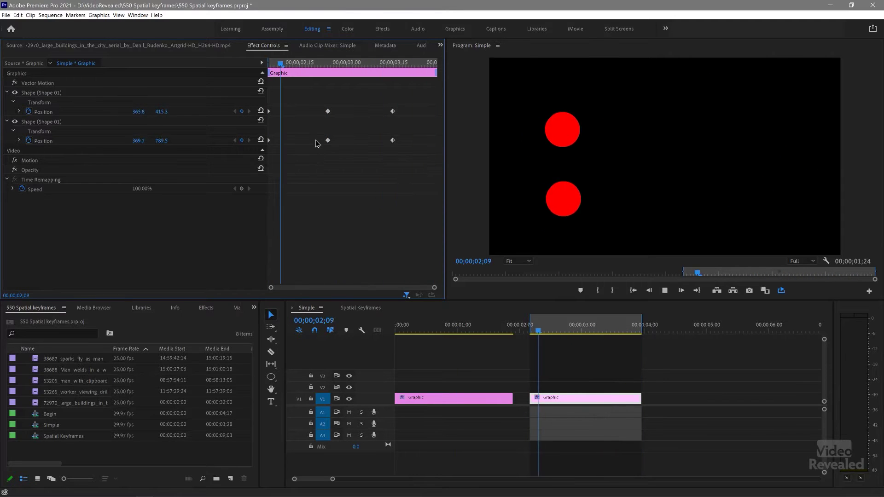
key(space)
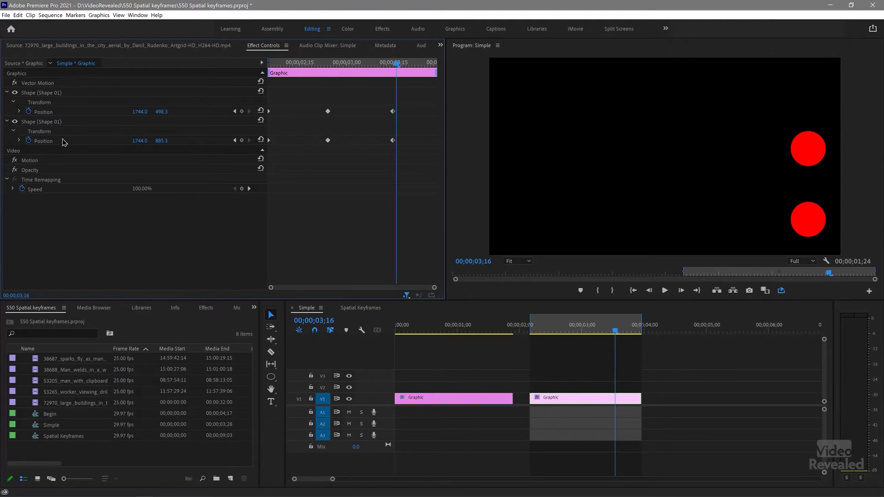
Set all three Position keyframes of the second graphic's lower circle to Linear spatial interpolation and review the motion full screen.
click(61, 124)
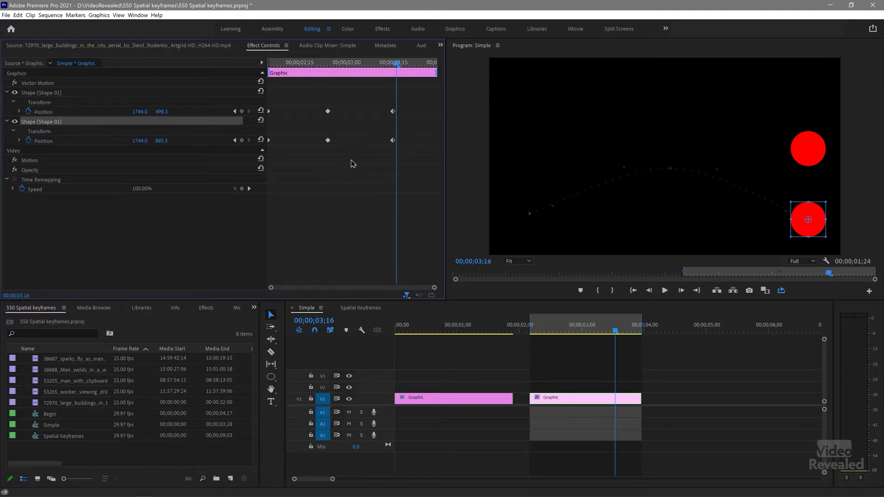
drag(407, 134, 294, 146)
right_click(328, 140)
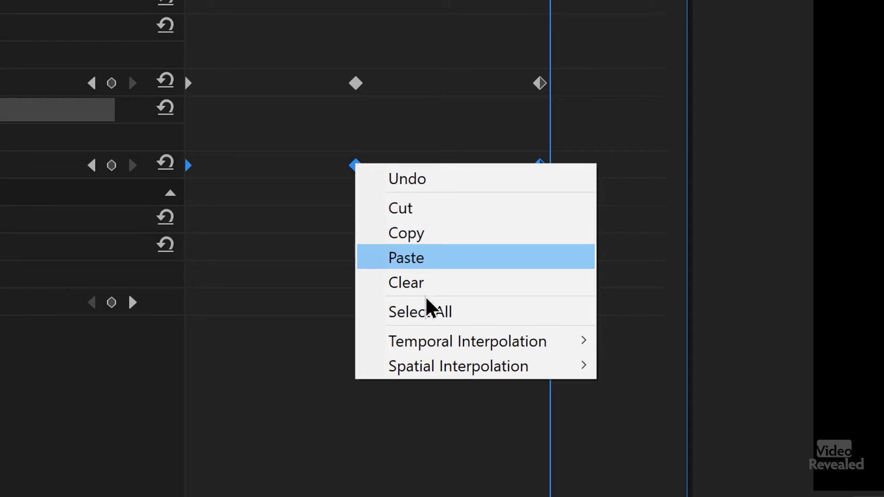
mouse_move(504, 367)
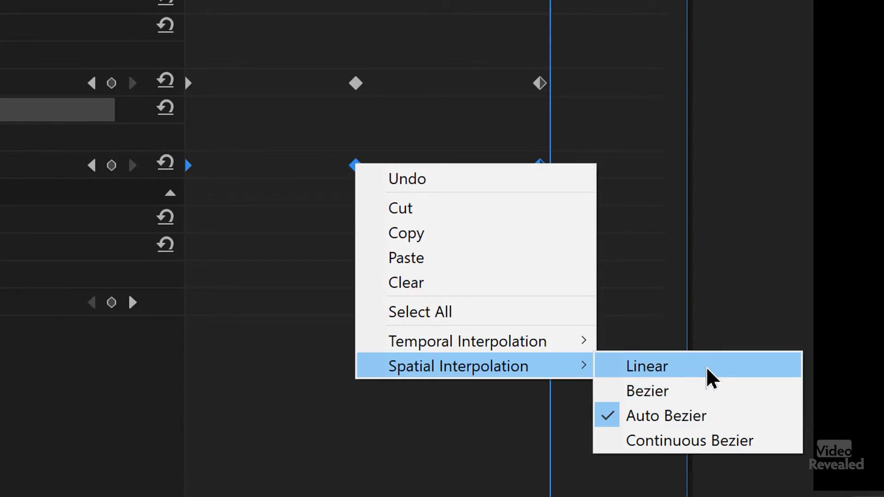
click(707, 368)
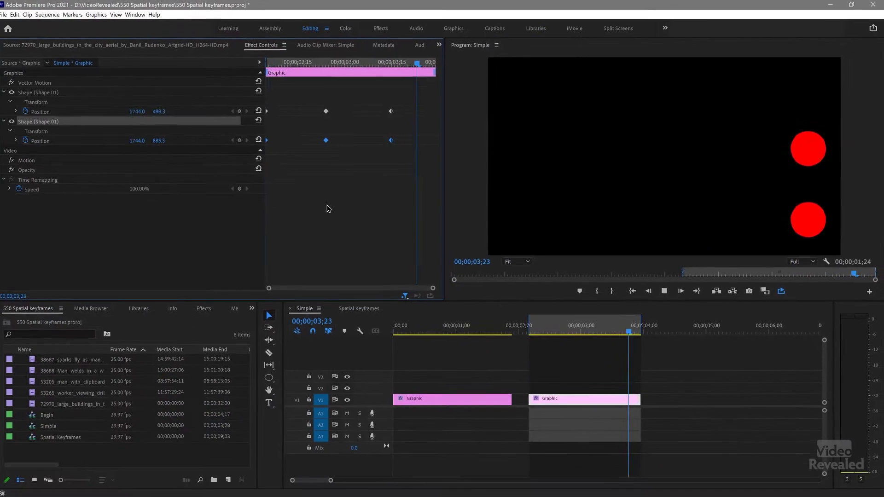
key(space)
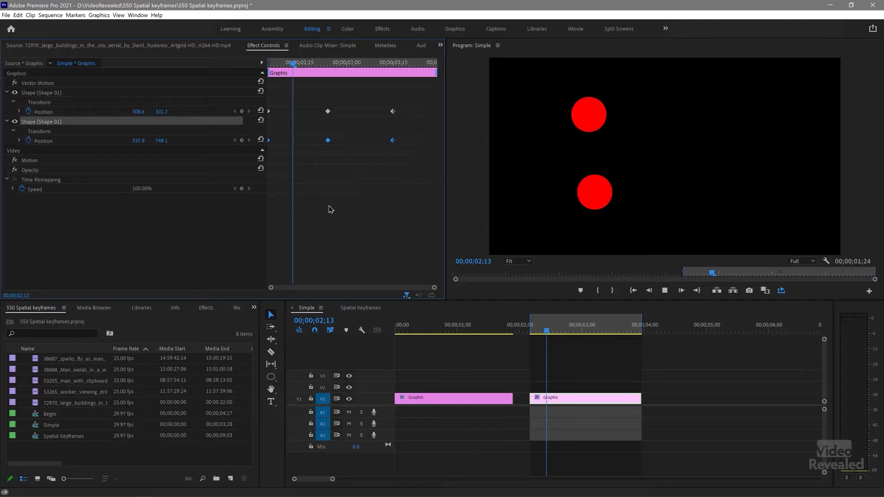
key(ctrl+grave)
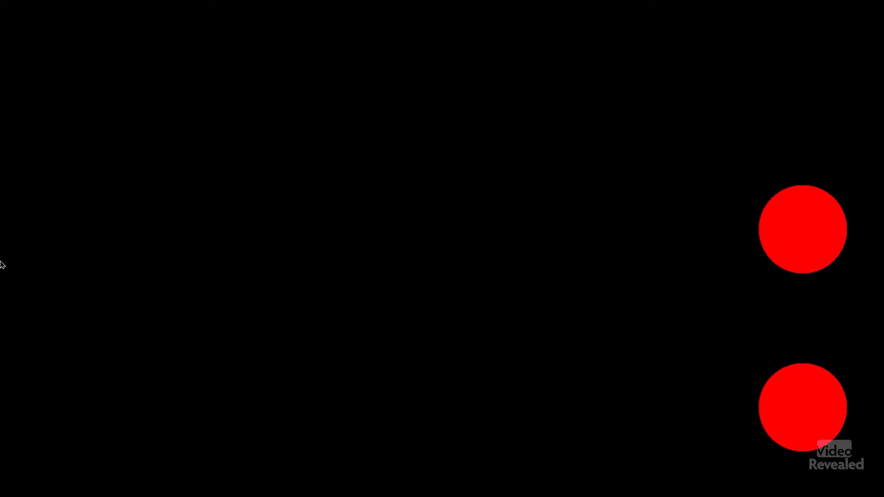
key(Escape)
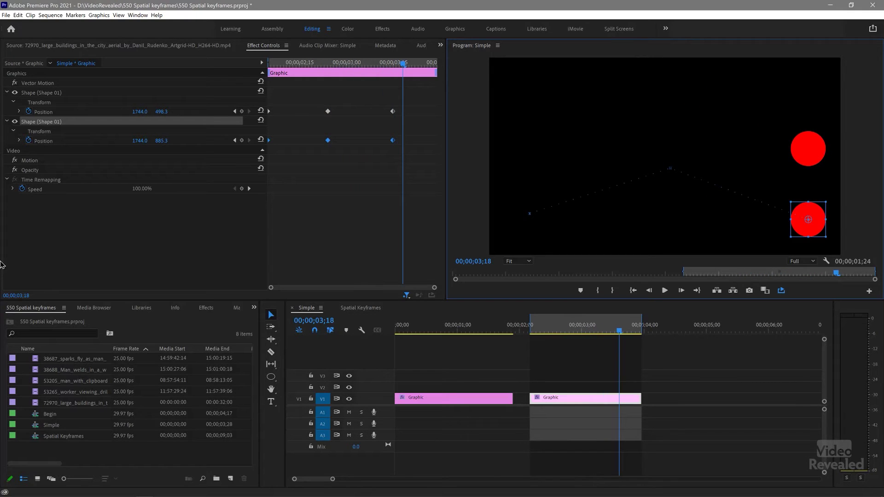
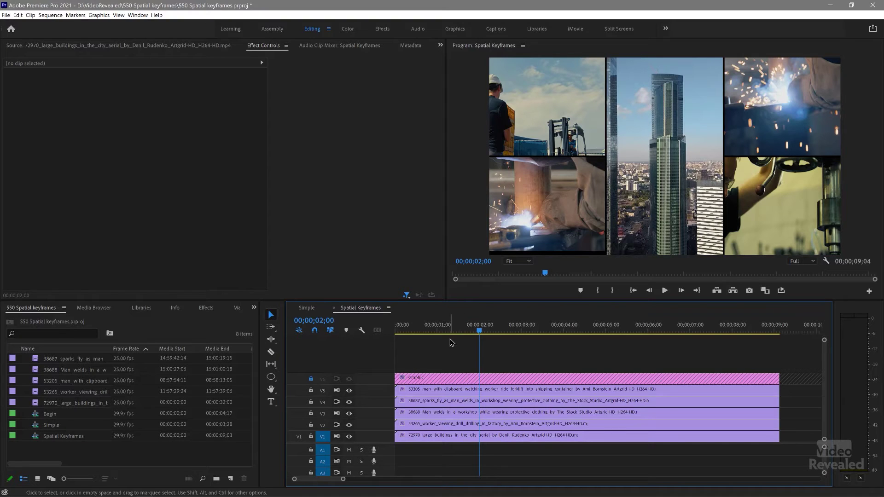
Hide video track V1 with the city buildings clip in the Spatial Keyframes sequence.
click(350, 437)
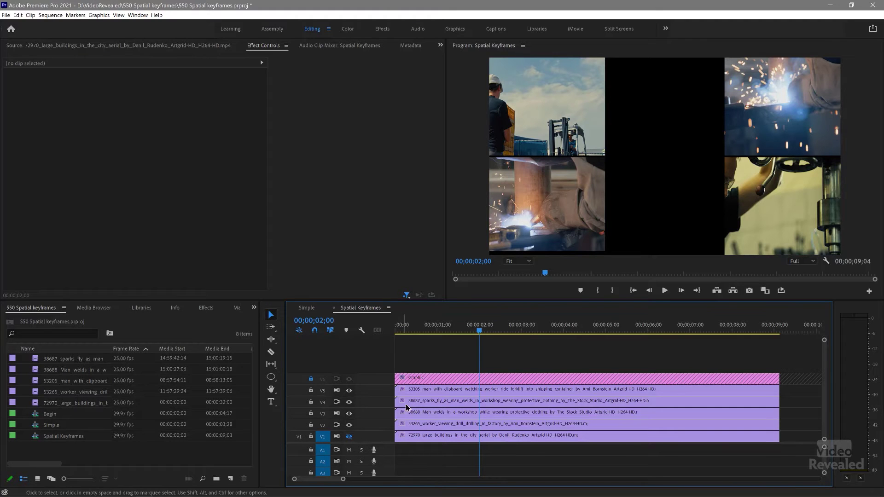
Play the split-screen sequence from its start and stop at 00;00;02;01.
drag(458, 336, 397, 338)
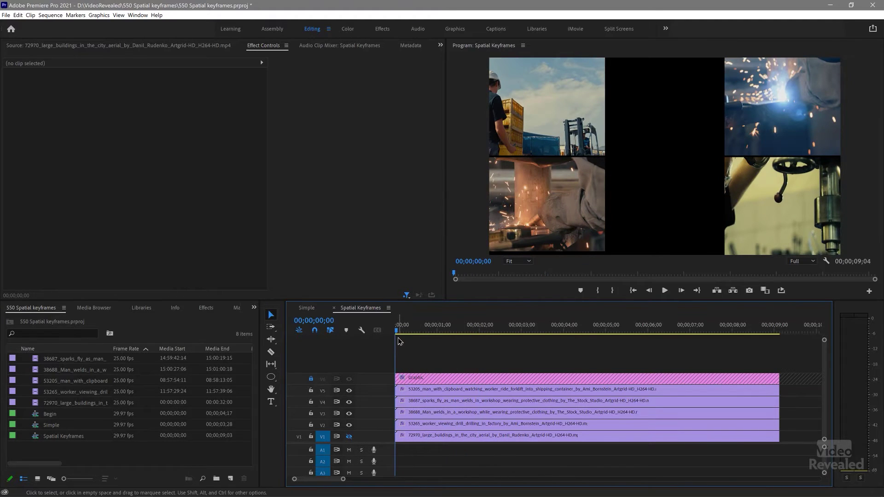
key(space)
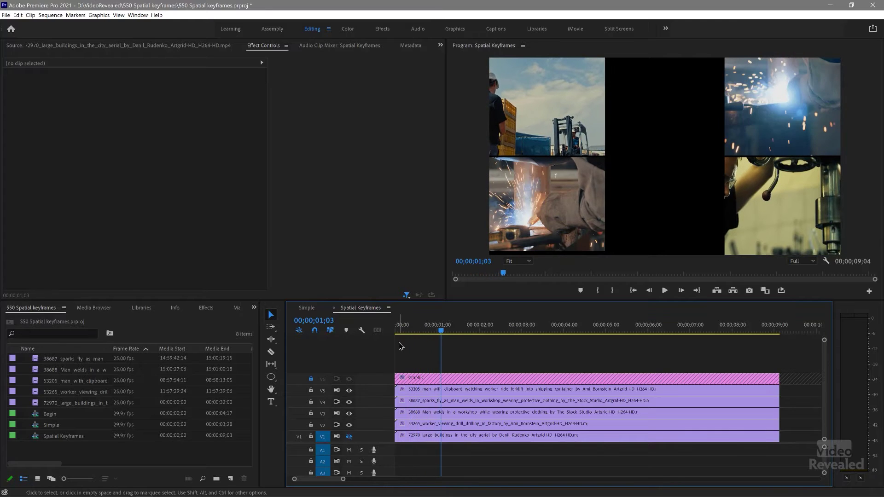
key(space)
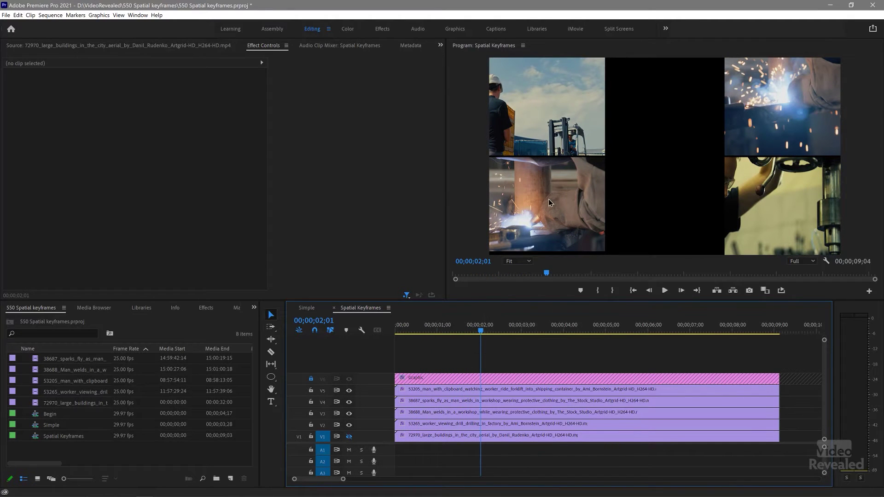
Show all effect properties of the forklift clip on V5, not only the keyframed ones.
click(473, 390)
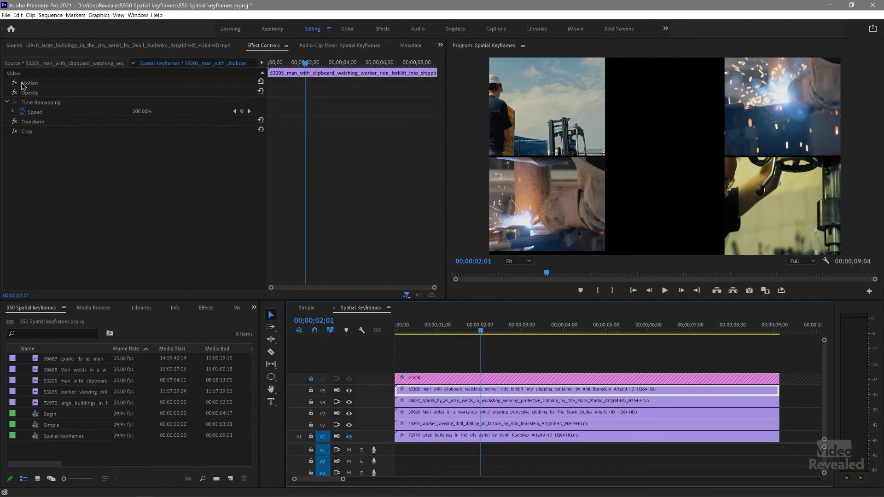
click(407, 295)
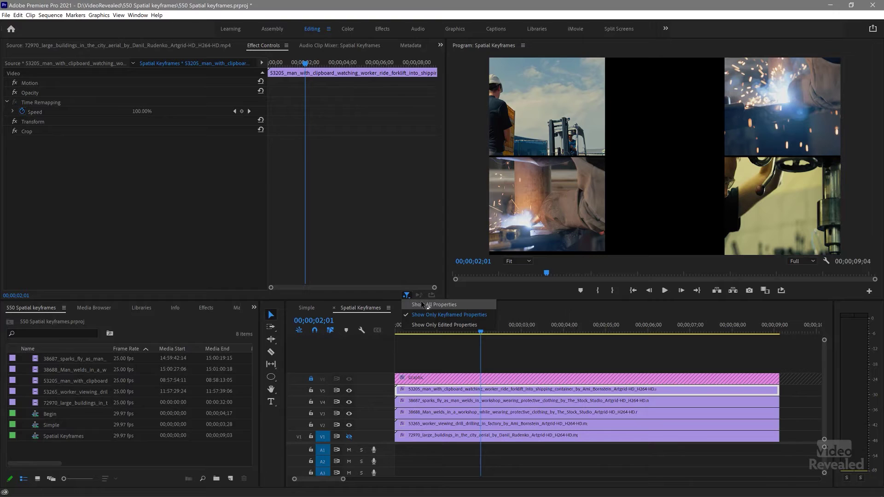
click(424, 307)
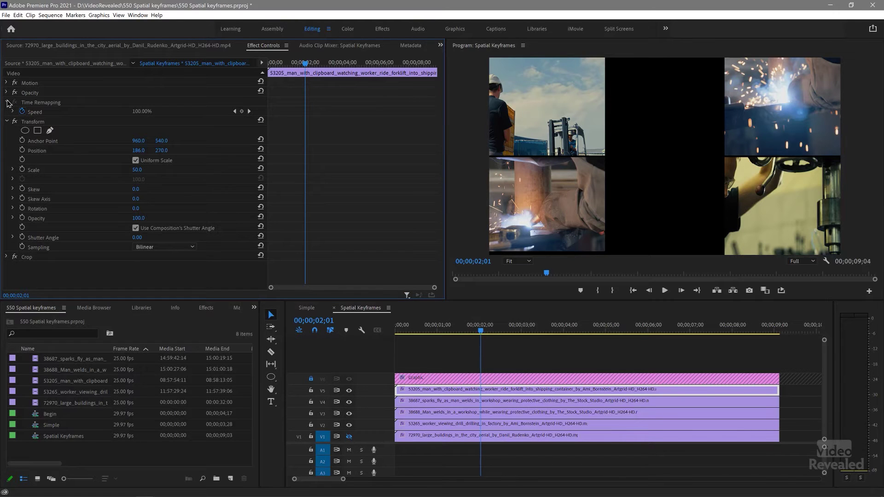
Collapse the V5 clip's Time Remapping and Transform settings and start Motion Position keyframing at 00;00;02;01.
click(7, 102)
click(6, 110)
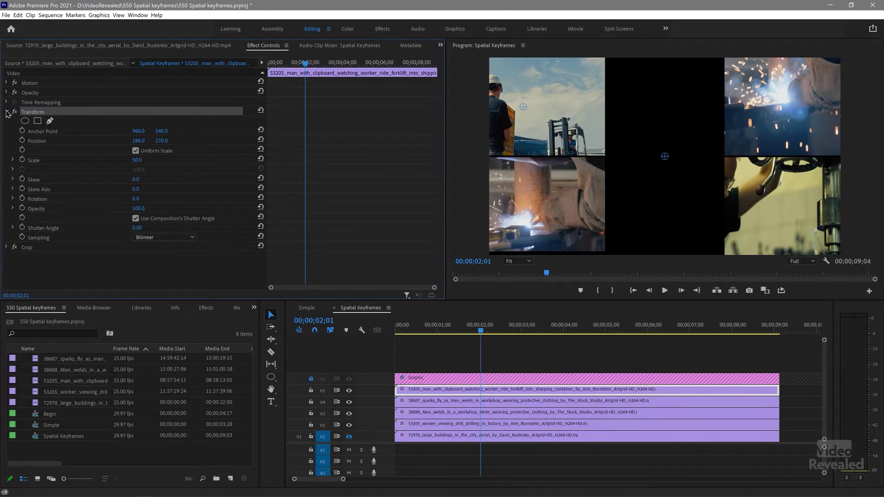
click(6, 111)
click(7, 84)
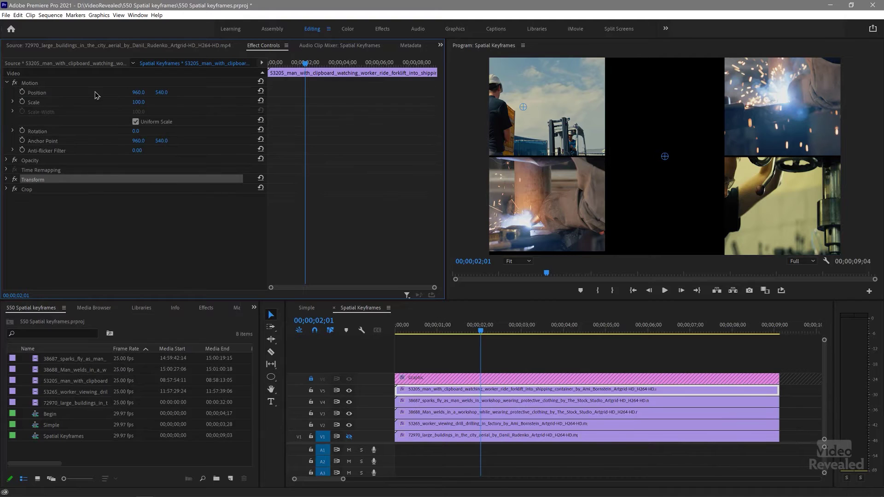
click(22, 93)
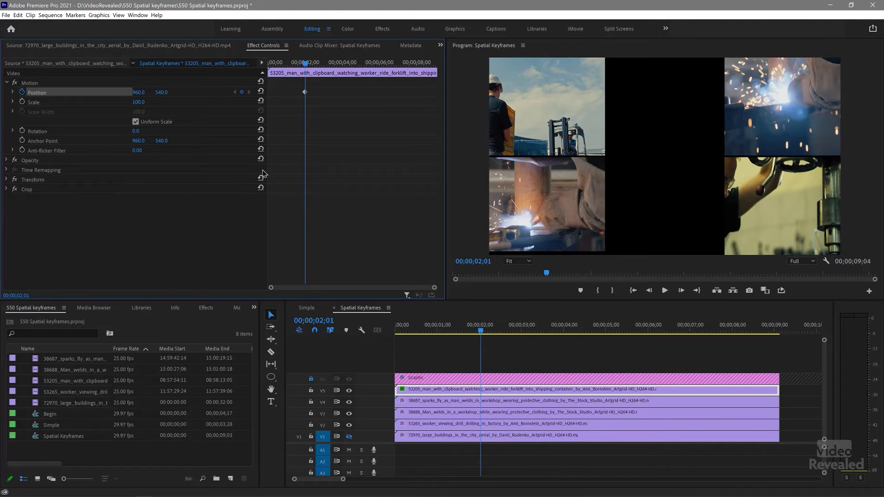
Add a Motion Position keyframe at 00;00;02;01 to the welding sparks clip on V4.
click(435, 400)
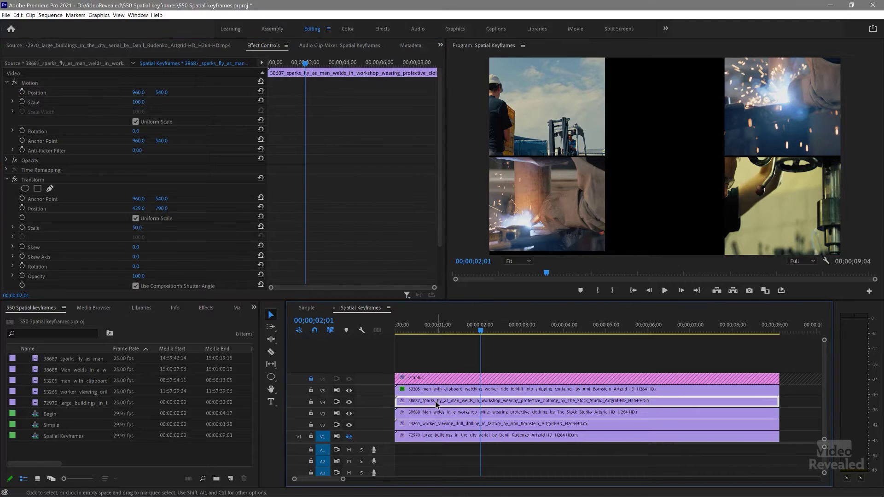
click(10, 84)
click(9, 84)
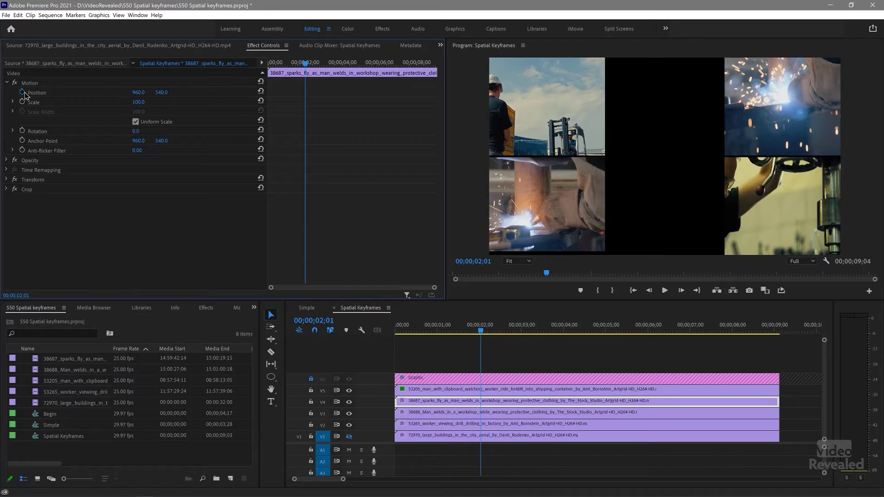
click(22, 92)
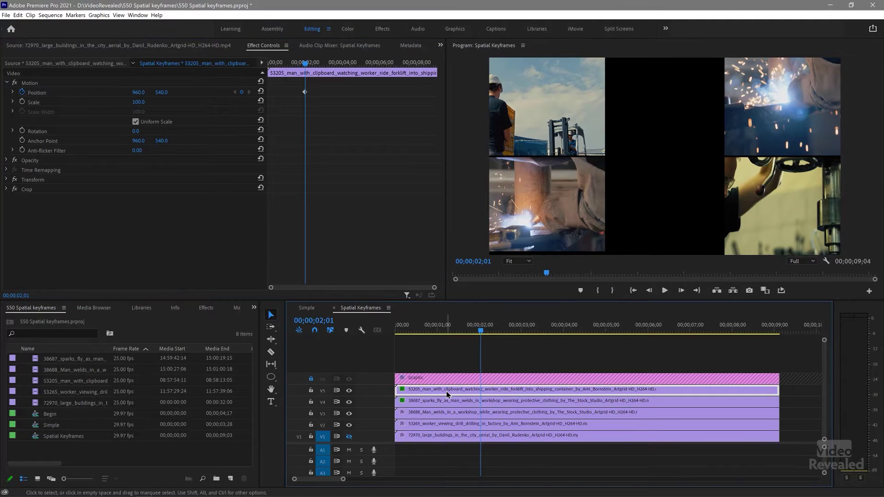
Add Motion Position keyframes at 00;00;02;01 to the welding clip on V3 and the drill clip on V2.
click(443, 411)
click(8, 83)
click(7, 83)
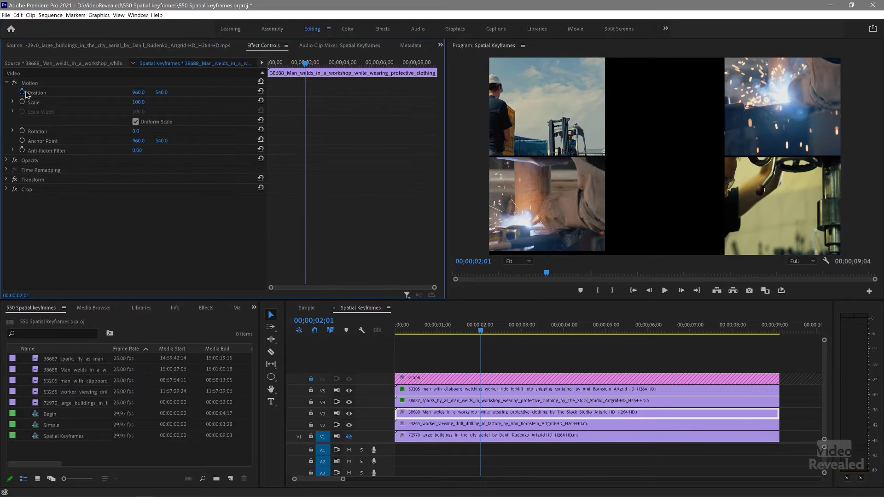
click(444, 424)
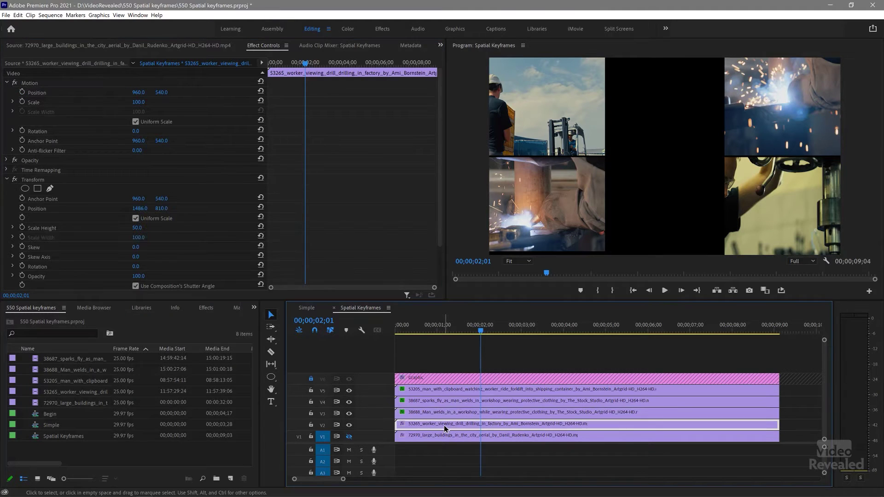
click(7, 83)
click(7, 82)
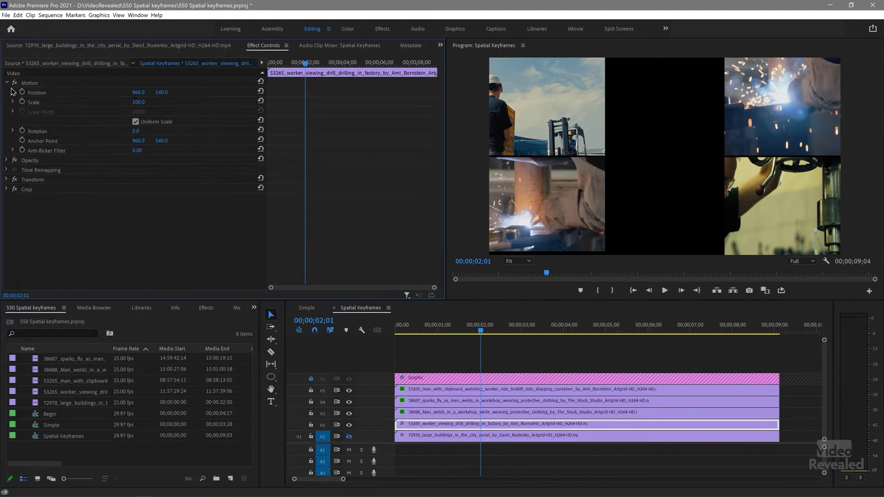
click(22, 92)
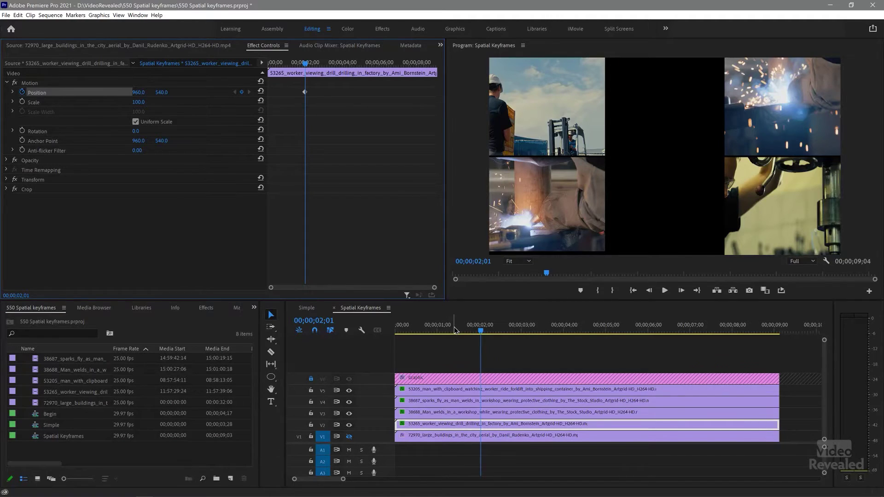
At 00;00;00;28, set the horizontal Motion Position to 322 for the V2 drill clip and 311 for the V3 welding clip.
drag(454, 326, 434, 329)
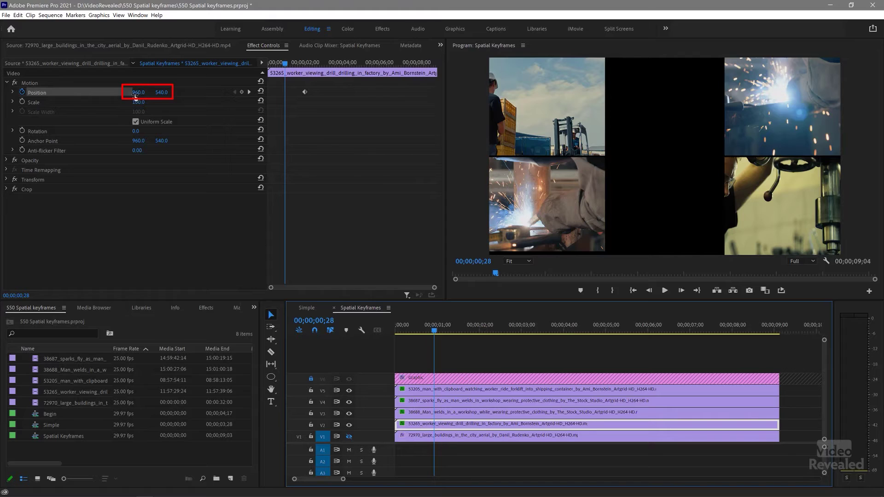
drag(137, 94, 46, 93)
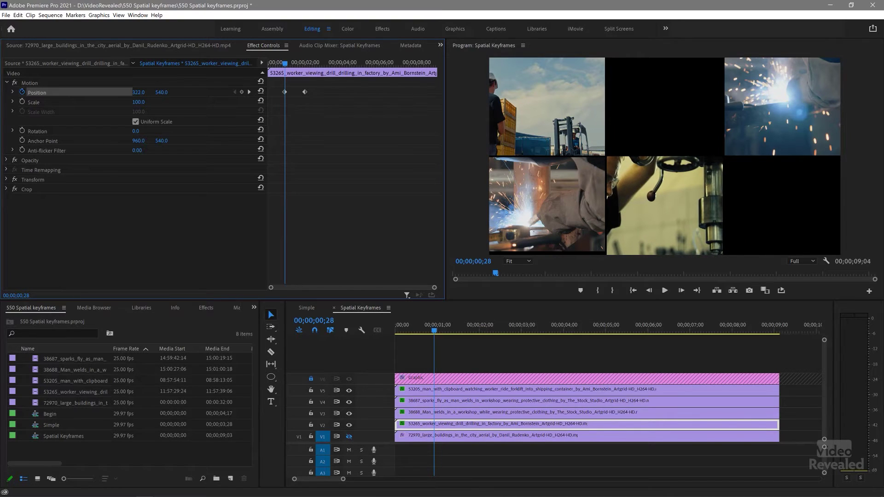
click(446, 414)
drag(140, 95, 100, 94)
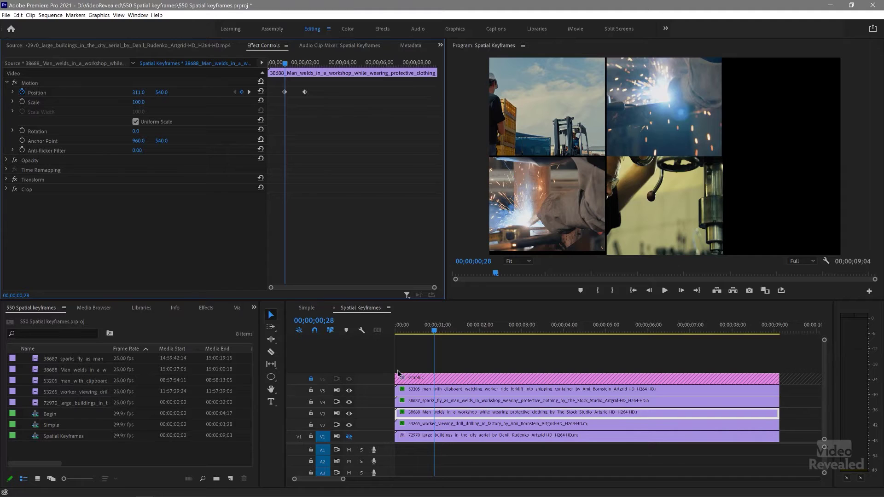
At 00;00;00;28, set the horizontal Motion Position to 1600 for the V4 sparks clip and 1596 for the V5 forklift clip.
click(463, 402)
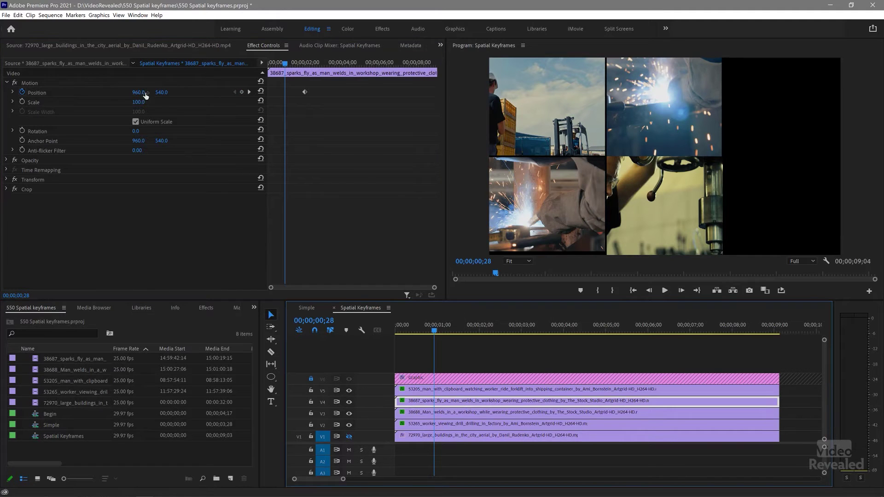
drag(140, 92, 230, 92)
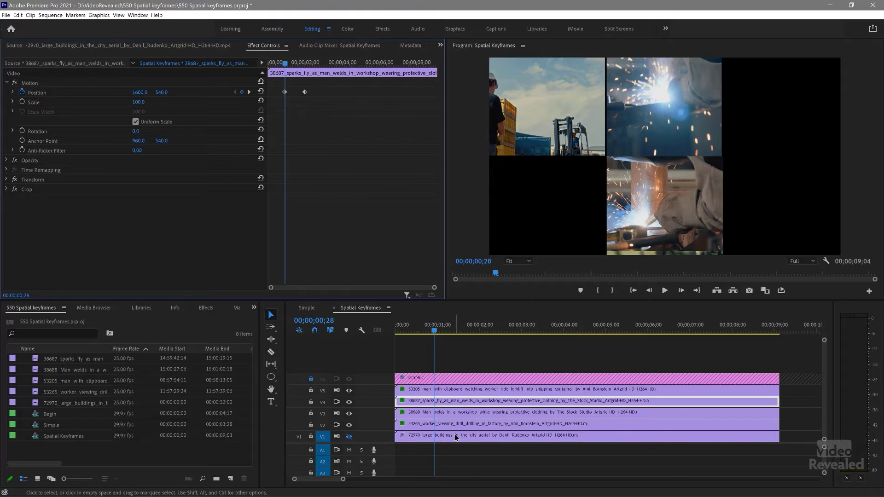
click(446, 389)
drag(137, 94, 430, 94)
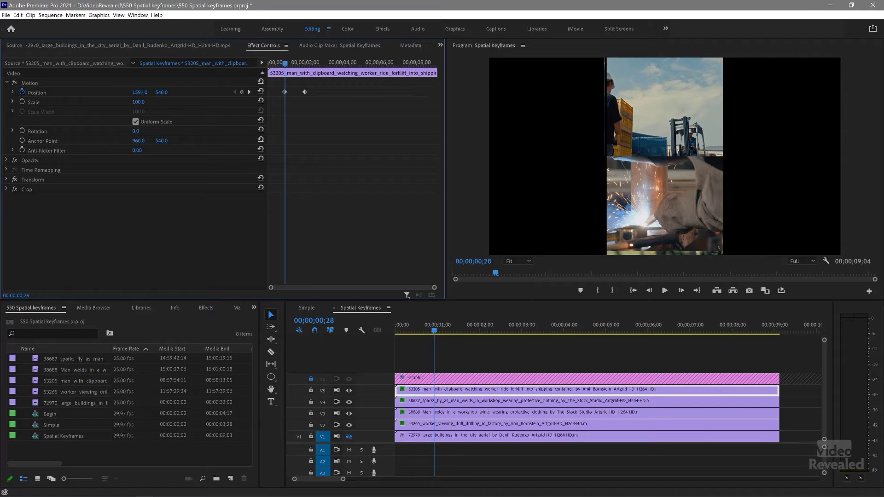
At 00;00;00;00, set the vertical Motion Position to -6 for the V5 forklift clip and 1083 for the V4 sparks clip.
mouse_move(285, 67)
mouse_down()
mouse_move(292, 63)
mouse_move(269, 63)
mouse_up()
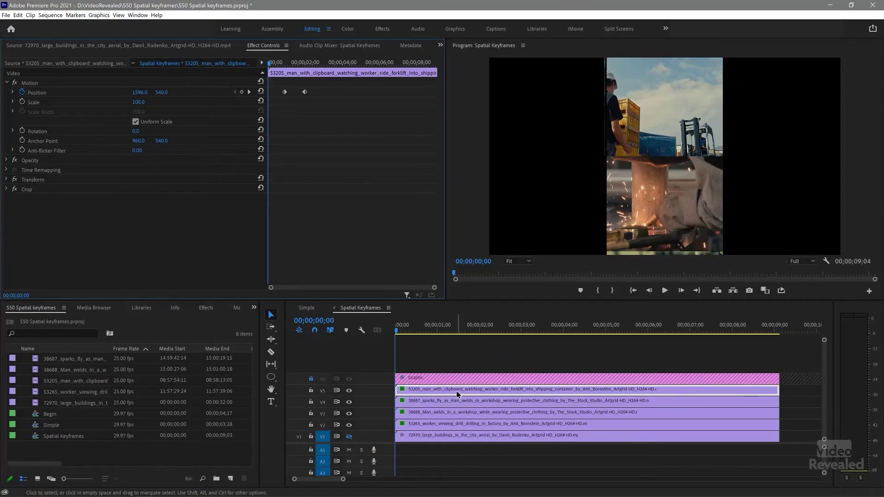
click(456, 391)
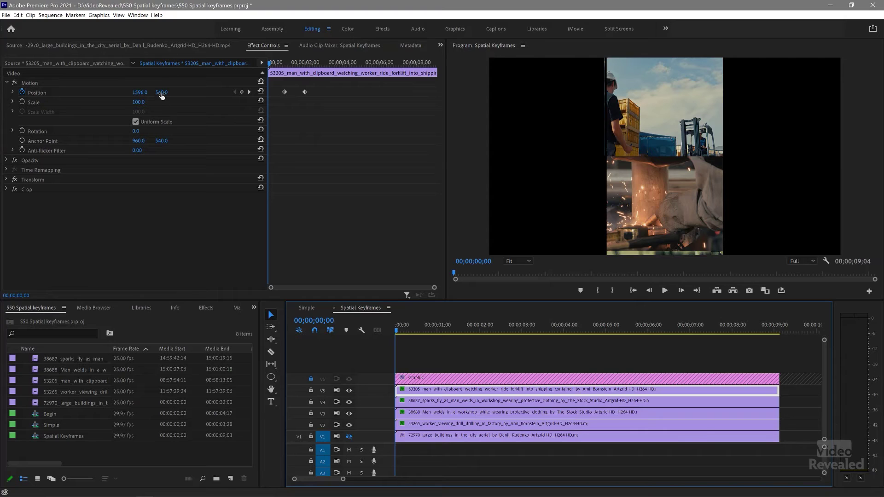
drag(162, 95, 42, 94)
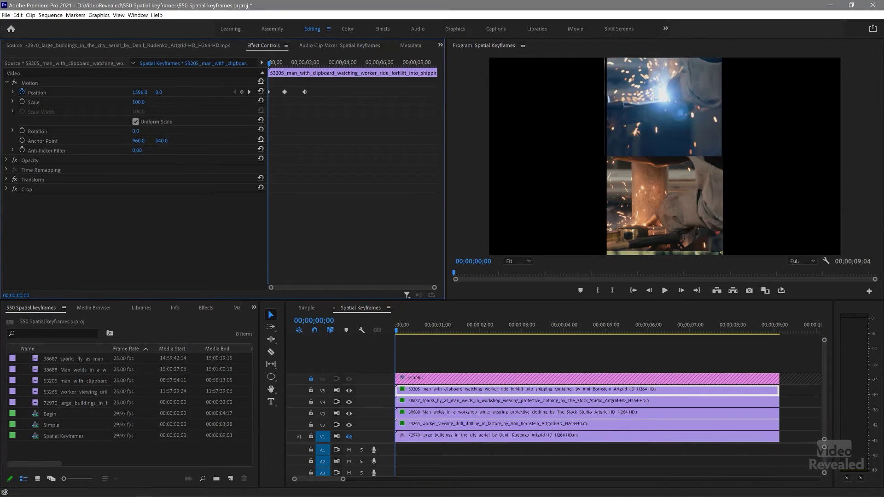
click(502, 402)
drag(169, 94, 280, 95)
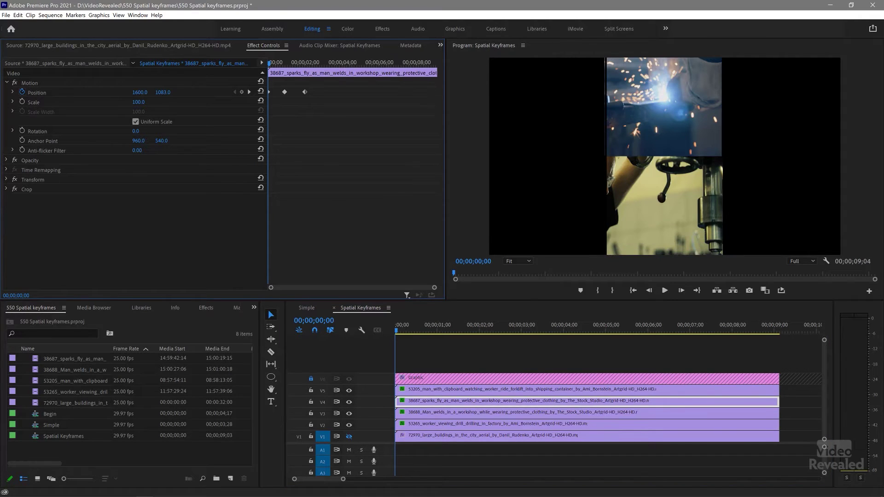
At 00;00;00;00, set the vertical Motion Position to -3 for the V3 welding clip and 1092 for the V2 drill clip.
click(417, 414)
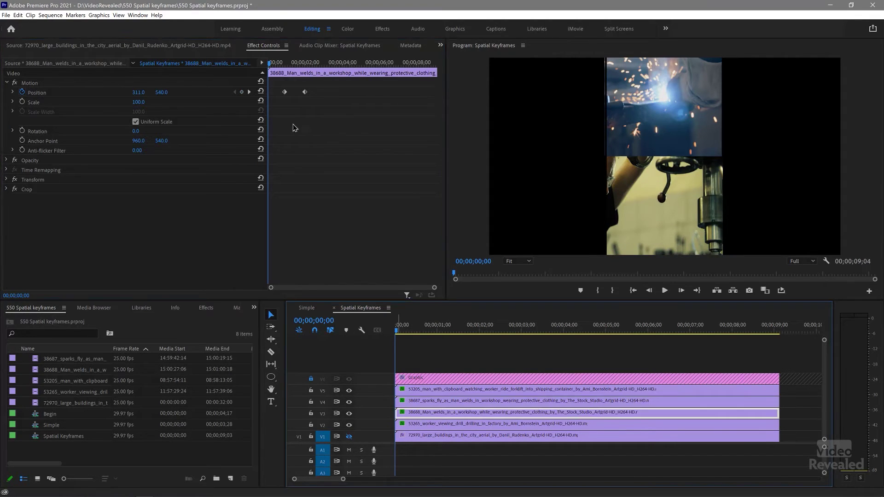
drag(163, 93, 100, 93)
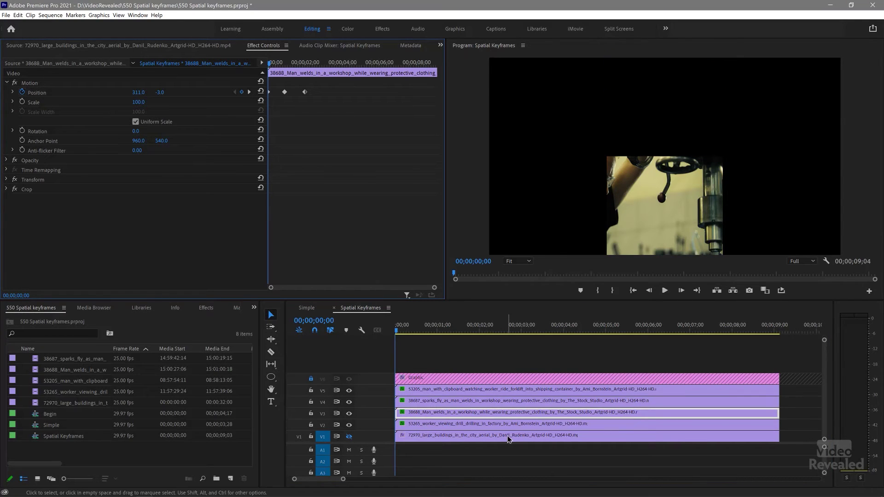
click(445, 422)
drag(166, 93, 230, 92)
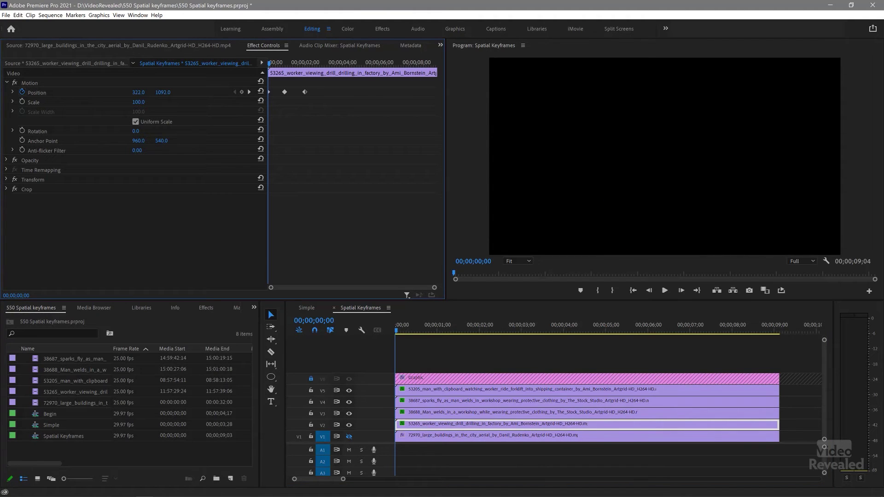
Trim the start of the city buildings clip to 00;00;00;28 and make track V1 visible.
drag(404, 329, 435, 332)
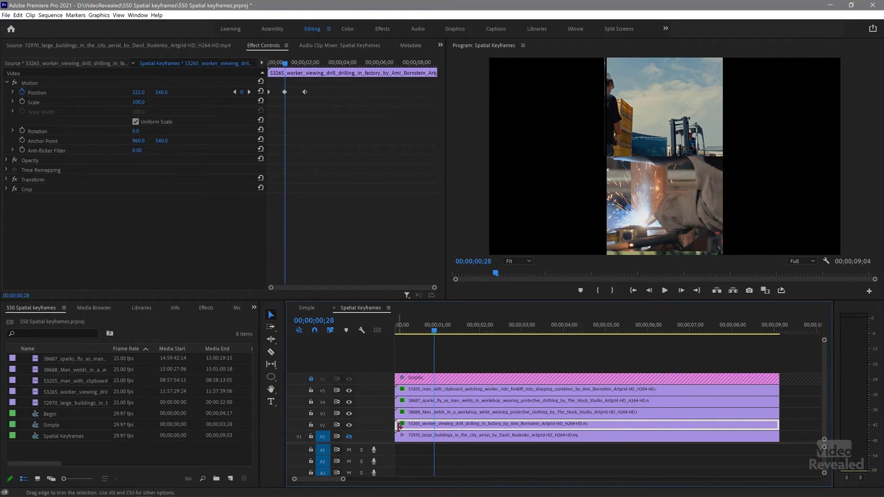
drag(398, 435, 434, 435)
drag(439, 332, 489, 335)
click(349, 437)
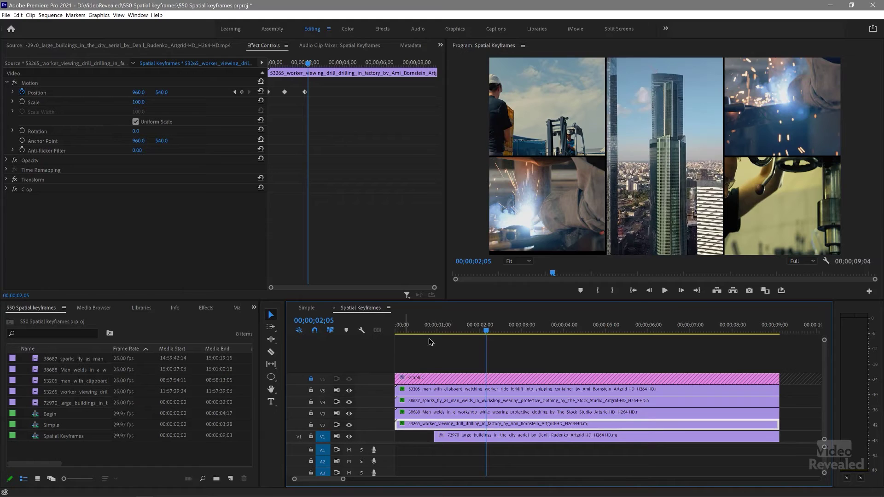
Play the split-screen animation full screen from the start of the sequence.
drag(471, 327, 375, 338)
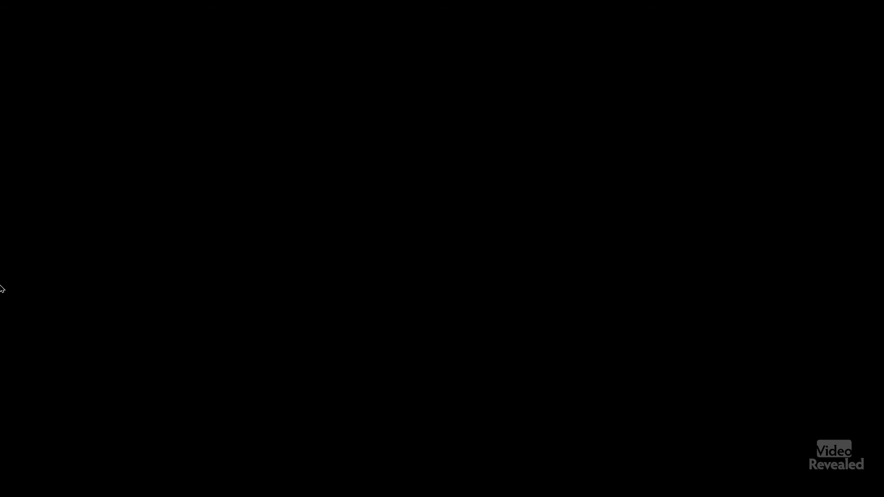
key(space)
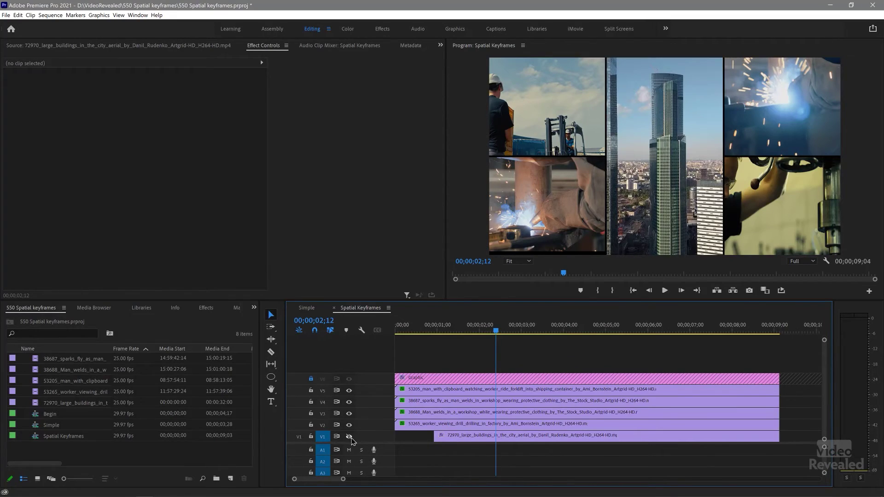
Hide track V1 and, at the sequence start, set the V5 forklift clip's Motion Position keyframes to Linear spatial interpolation.
click(349, 436)
drag(449, 327, 395, 326)
click(421, 391)
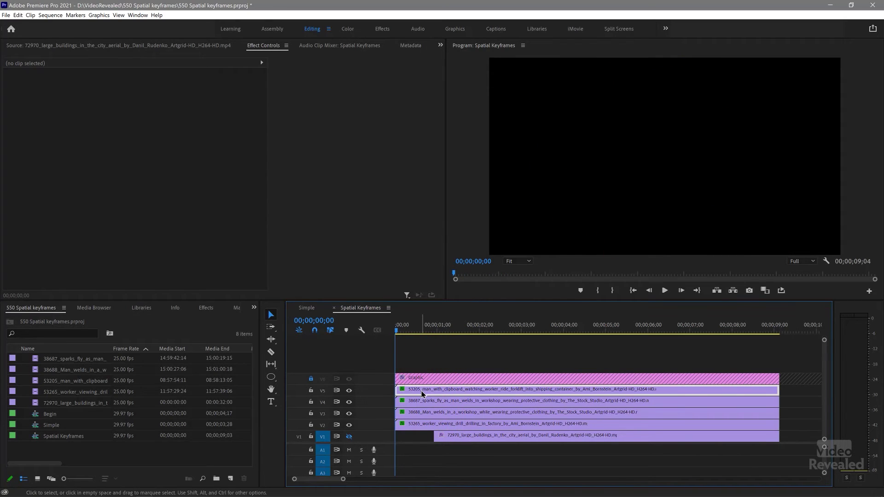
click(295, 91)
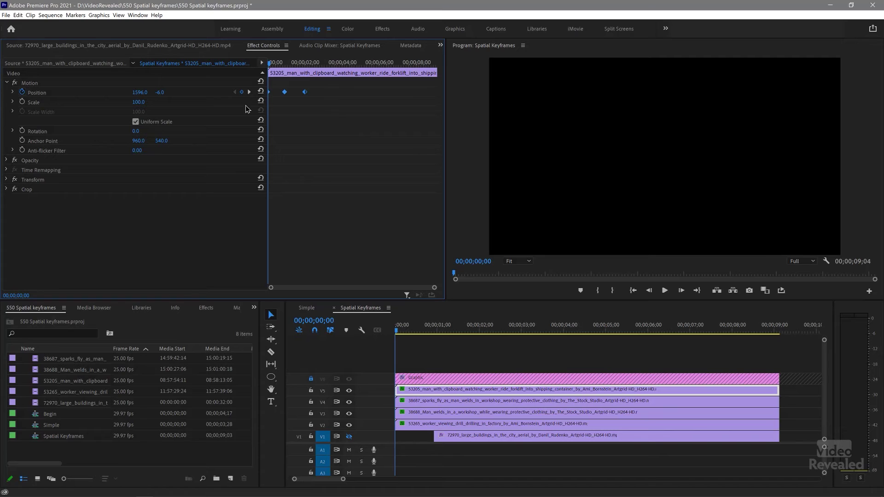
right_click(285, 92)
mouse_move(317, 163)
click(390, 164)
Set the Motion Position keyframes of the V4 sparks clip to Linear spatial interpolation.
click(424, 401)
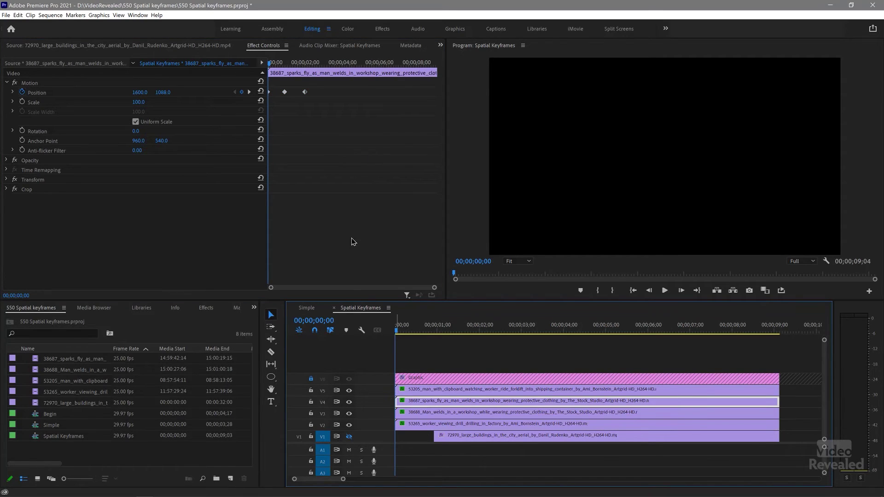
drag(333, 90, 249, 95)
right_click(284, 94)
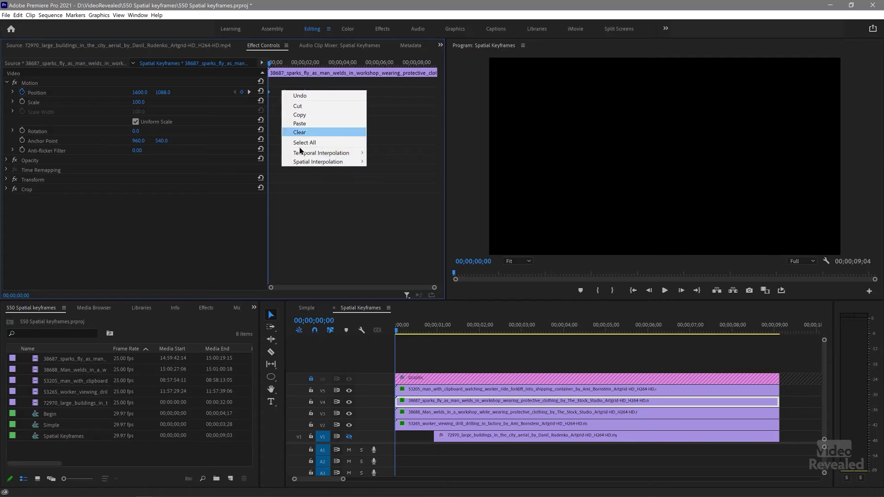
mouse_move(317, 161)
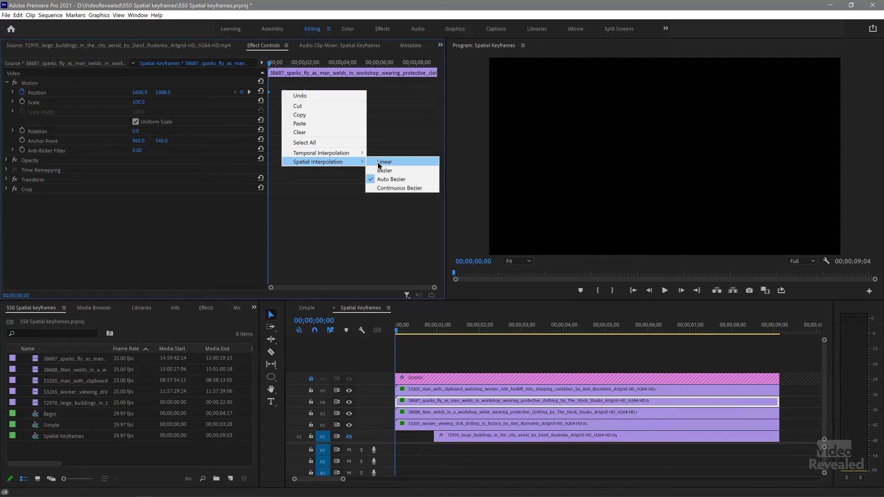
Set the Motion Position keyframes of the V3 welding clip to Linear spatial interpolation.
click(446, 416)
click(285, 91)
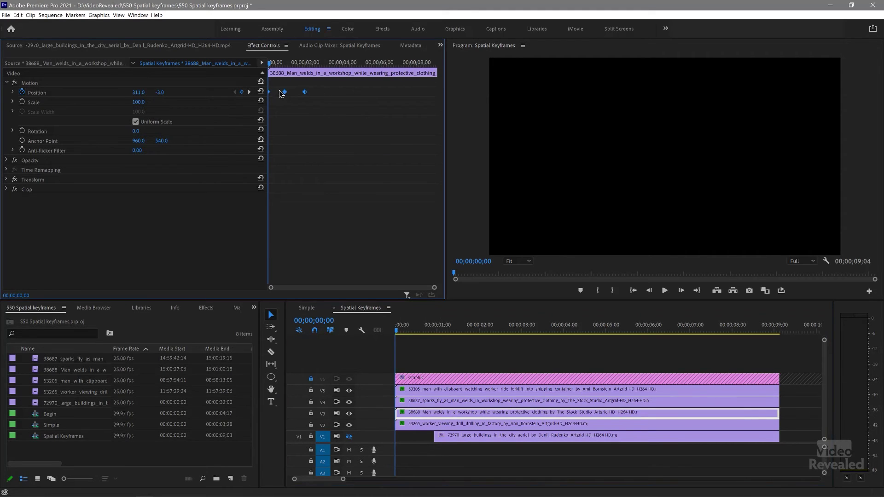
right_click(286, 94)
mouse_move(322, 164)
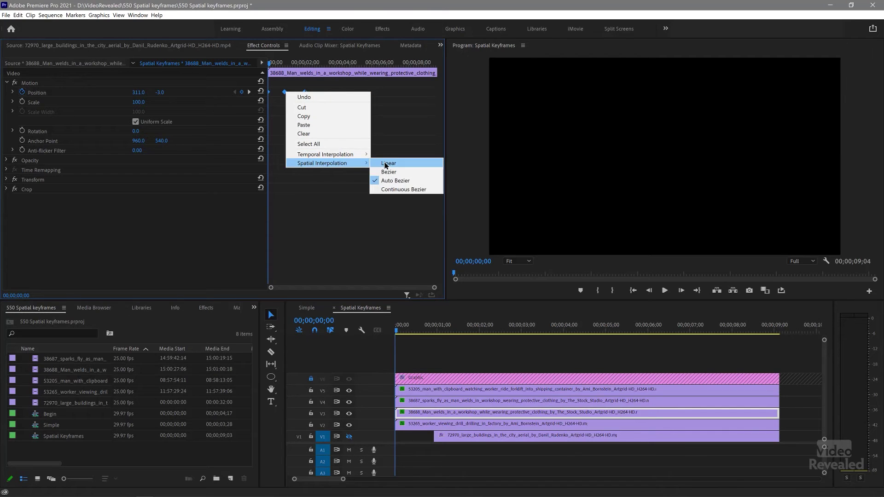
click(396, 163)
Set the V2 drill clip's Motion Position keyframes to Linear spatial interpolation and make track V1 visible.
click(435, 424)
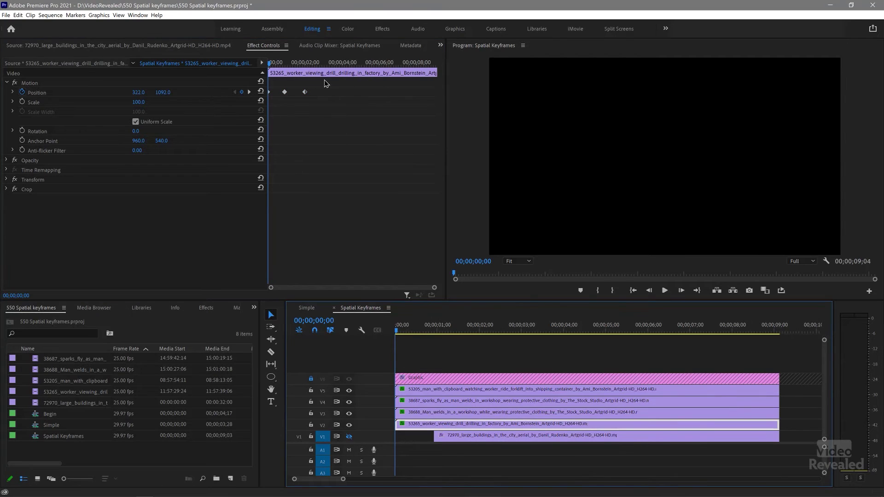
right_click(284, 93)
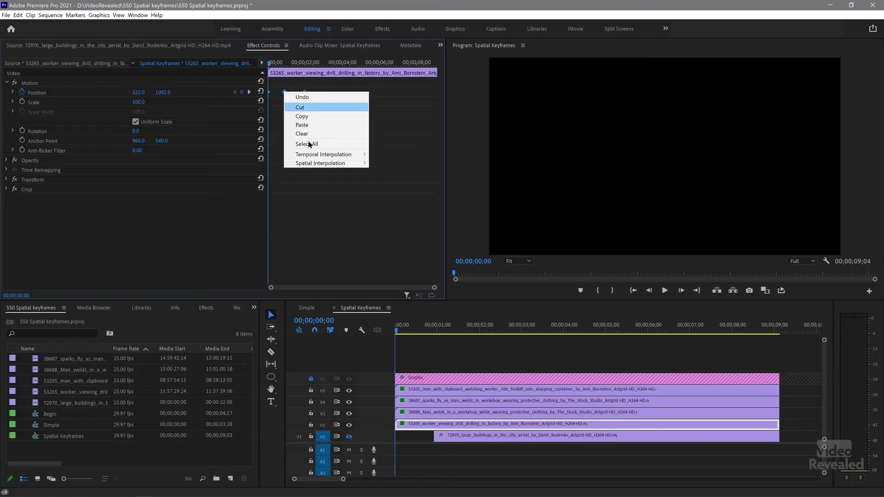
mouse_move(318, 164)
click(388, 164)
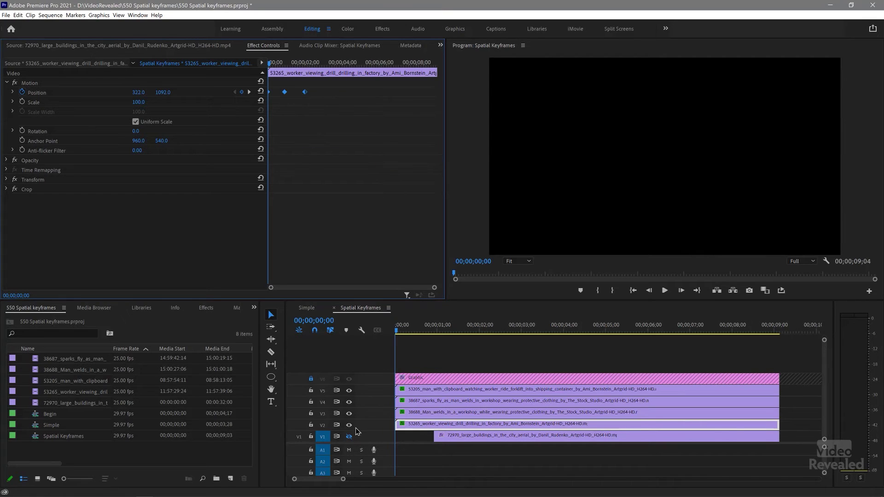
click(350, 441)
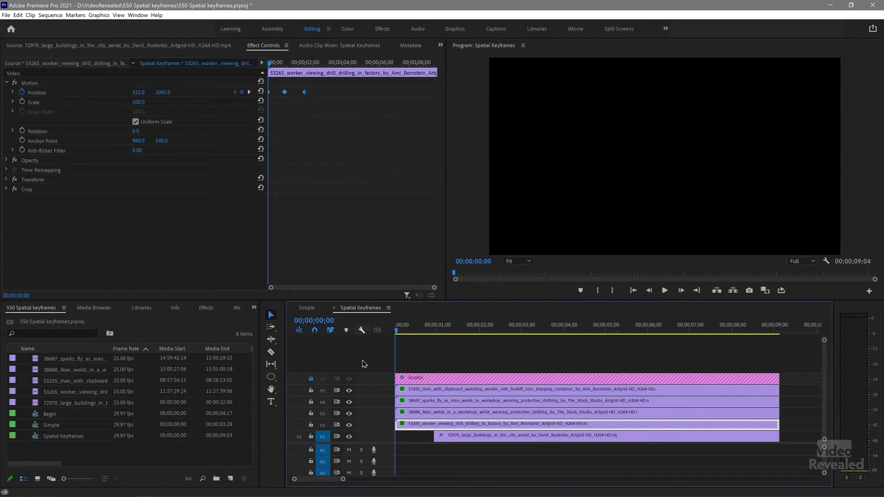